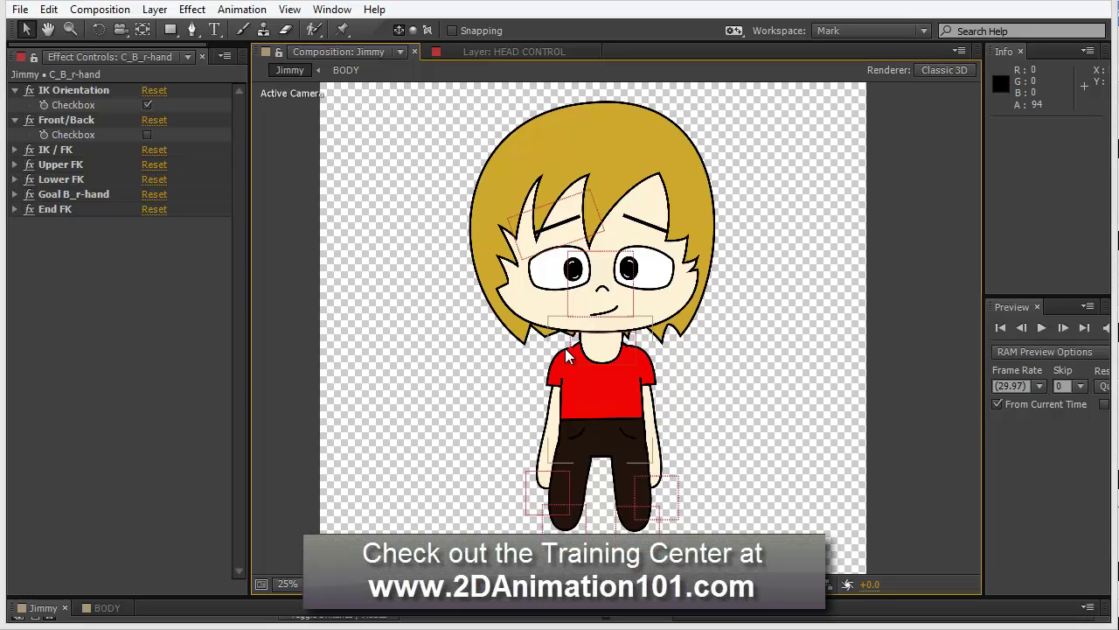
key(period)
scroll(535, 278, down, 2)
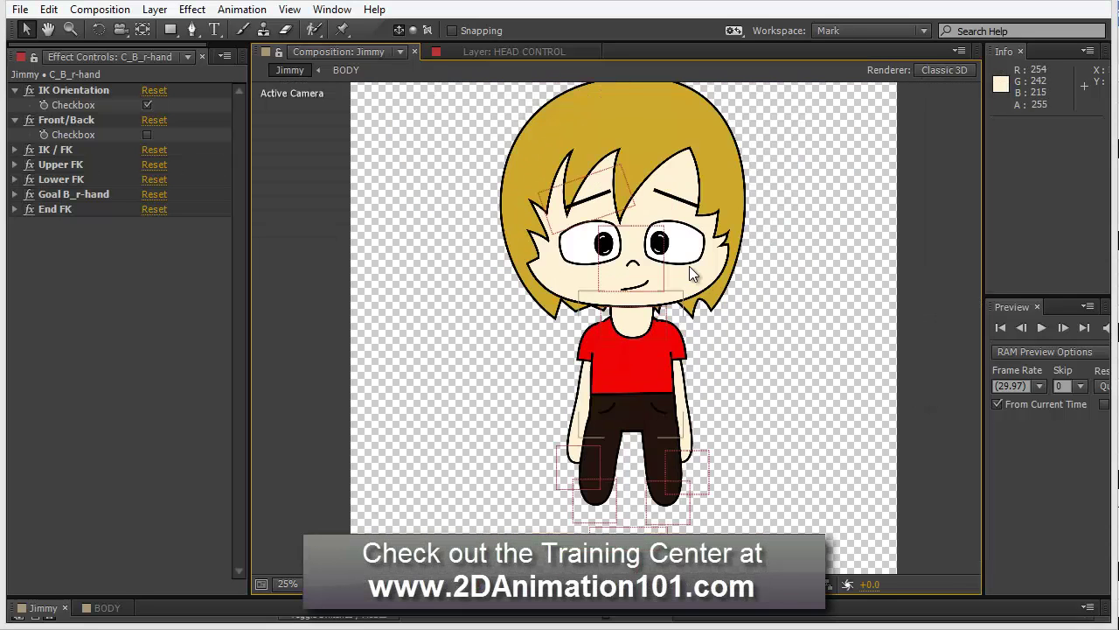
drag(625, 236, 562, 272)
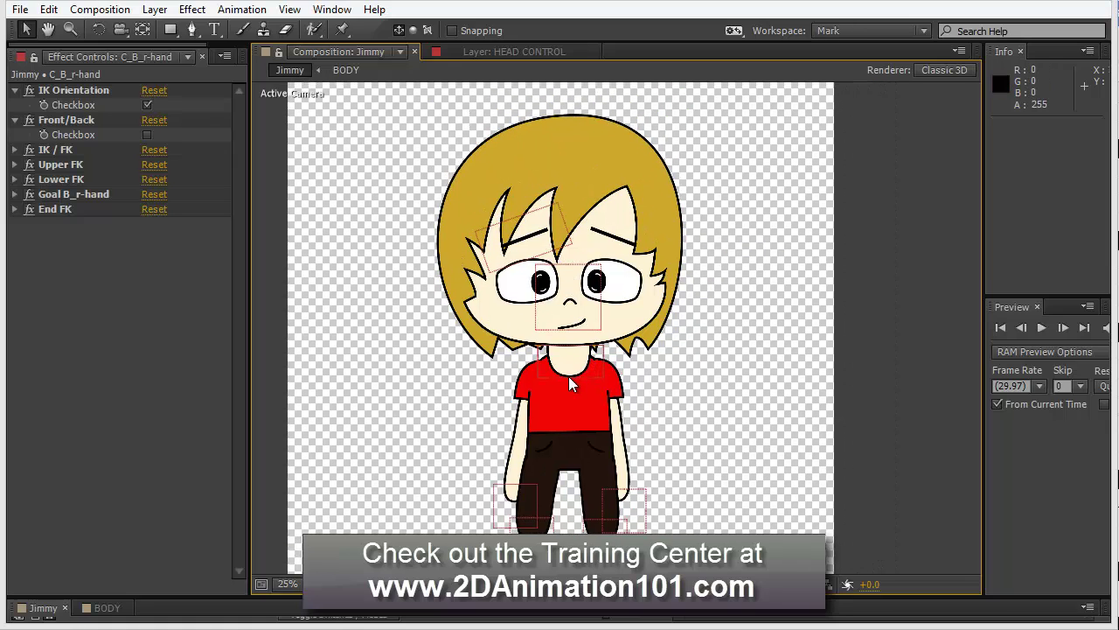
drag(569, 380, 593, 290)
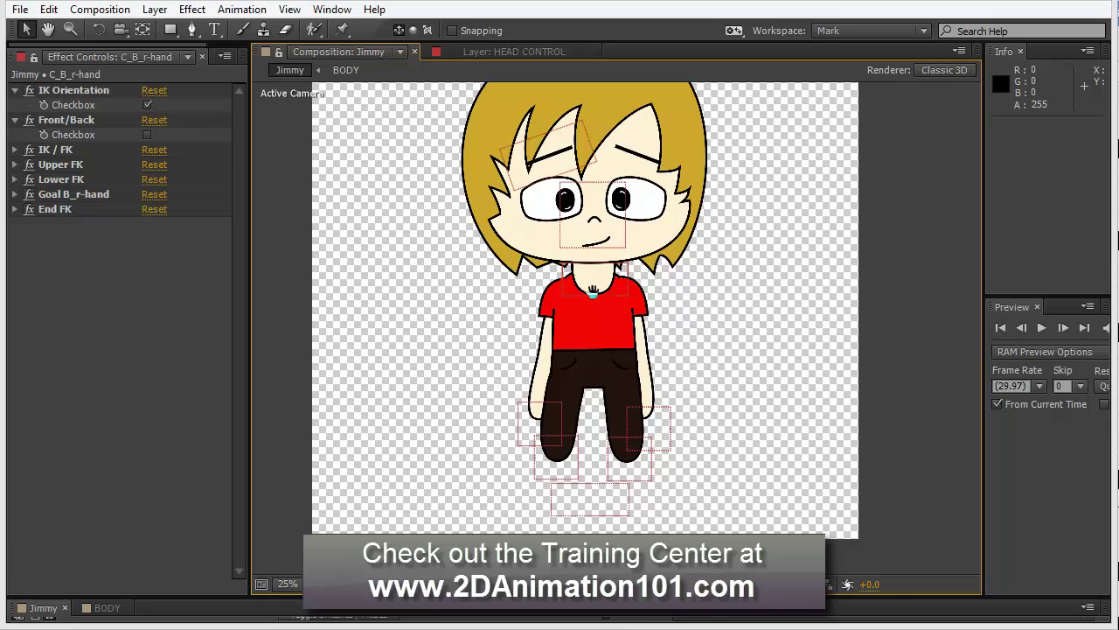
drag(593, 292, 593, 291)
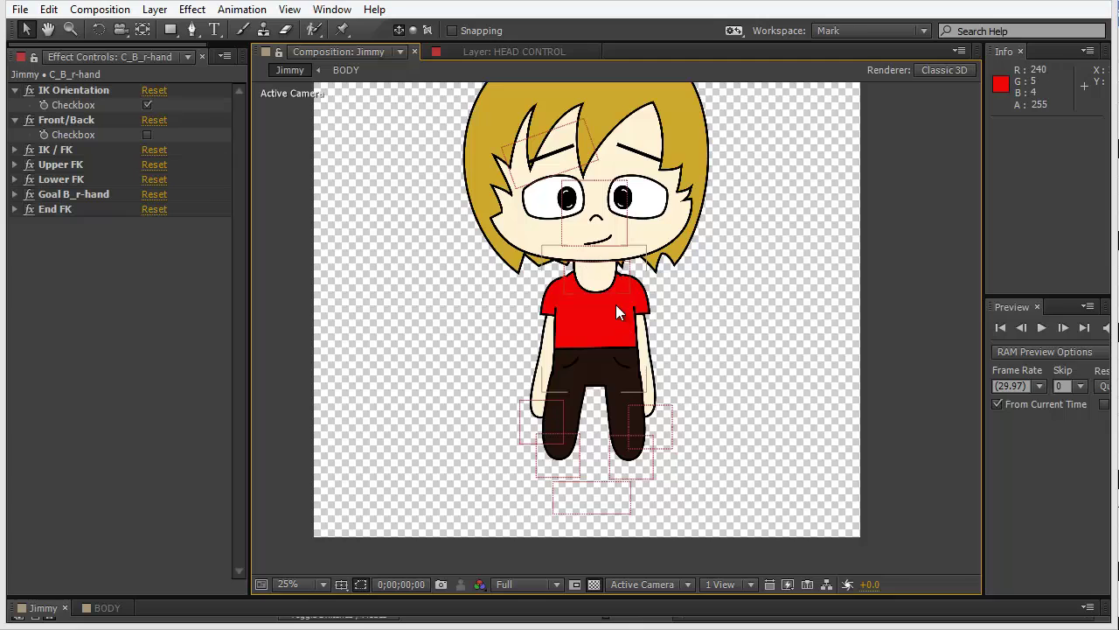
drag(618, 313, 592, 366)
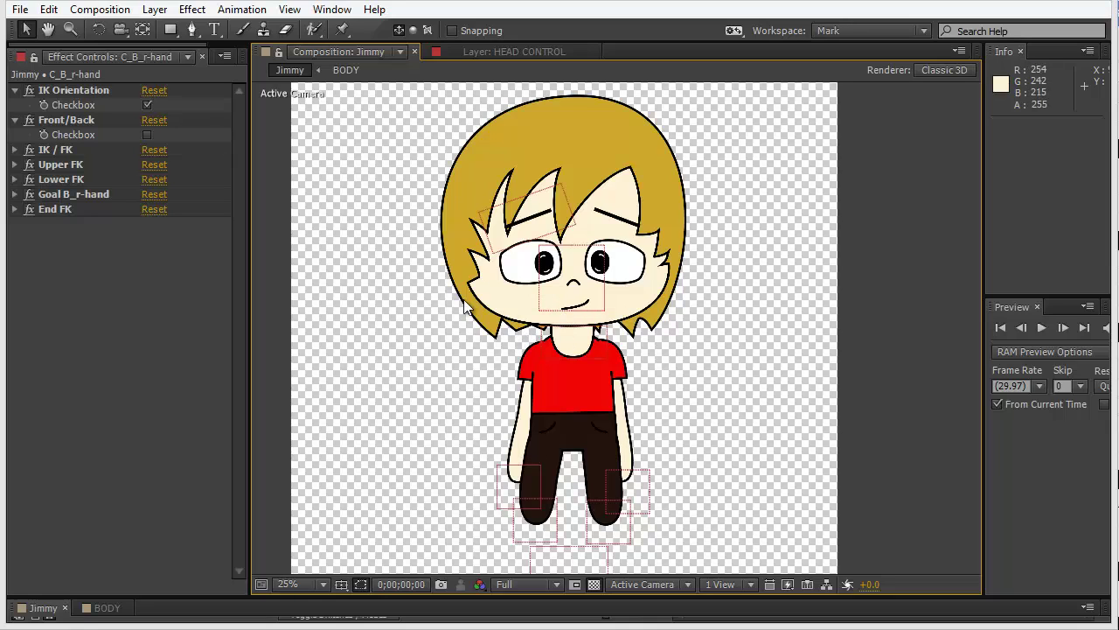
drag(564, 342, 540, 340)
Step: Rotate the EYEBROW CONTROL clockwise so the character's eyebrows lie flatter
scroll(534, 344, up, 2)
drag(482, 268, 562, 252)
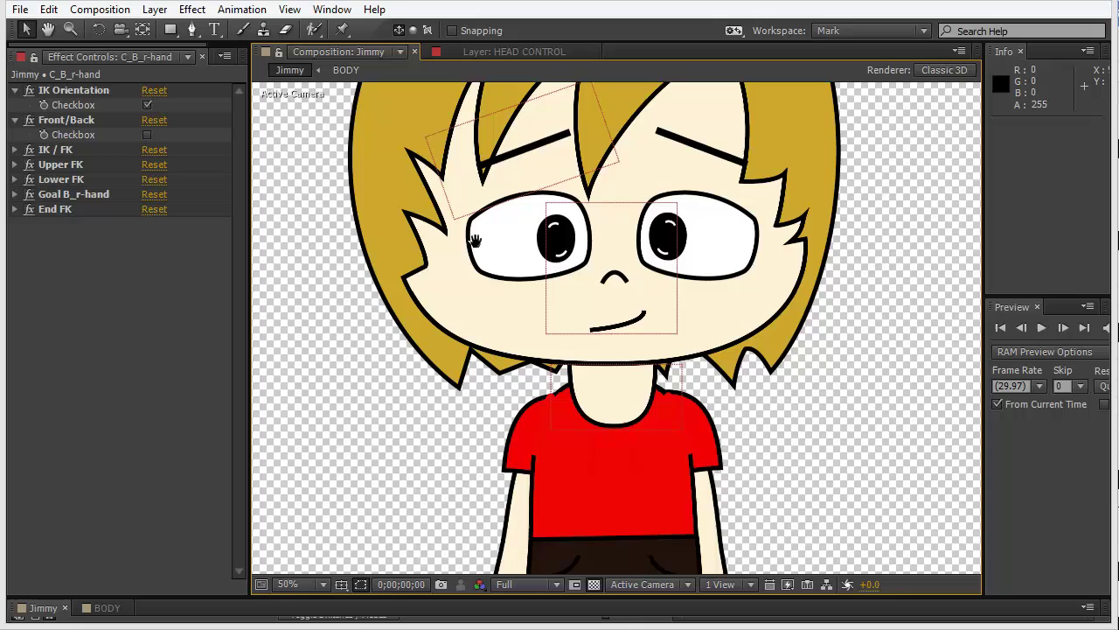
drag(475, 240, 512, 254)
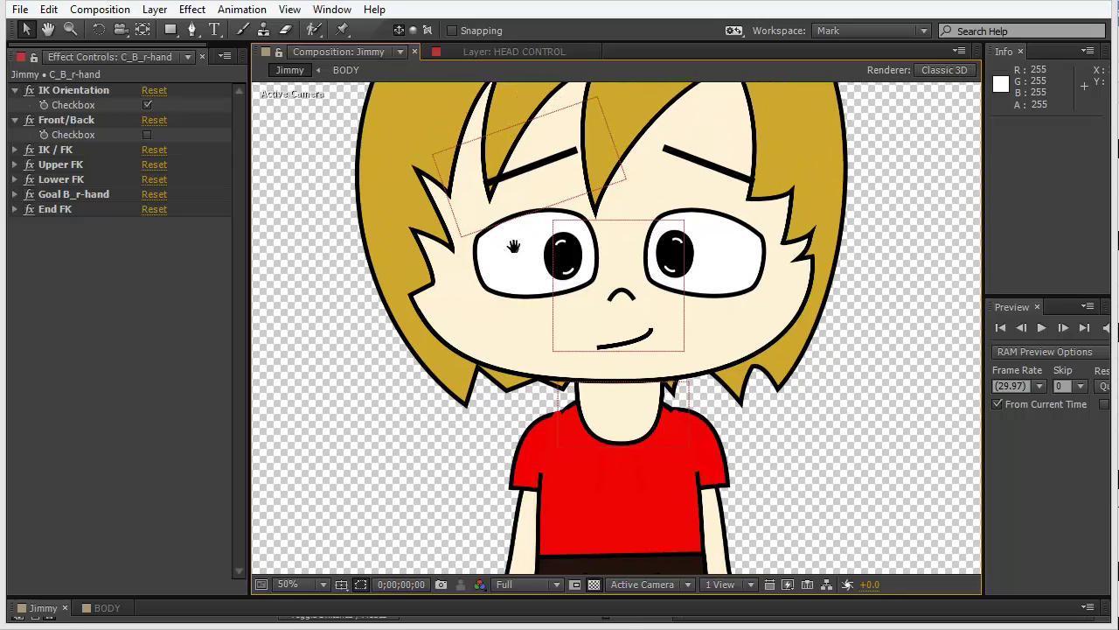
click(537, 208)
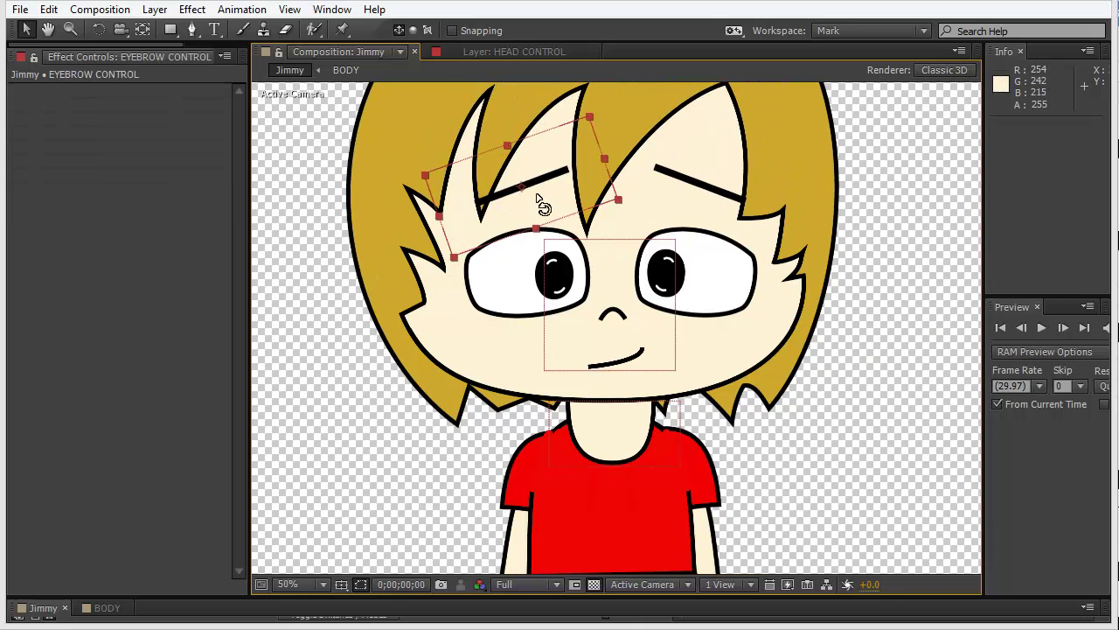
key(w)
drag(546, 198, 570, 210)
key(v)
Step: Tilt the EYE CONTROL slightly, move it to about -4, 878, and set its Skew point to about 11.5, 46.7
key(w)
drag(587, 280, 619, 296)
key(v)
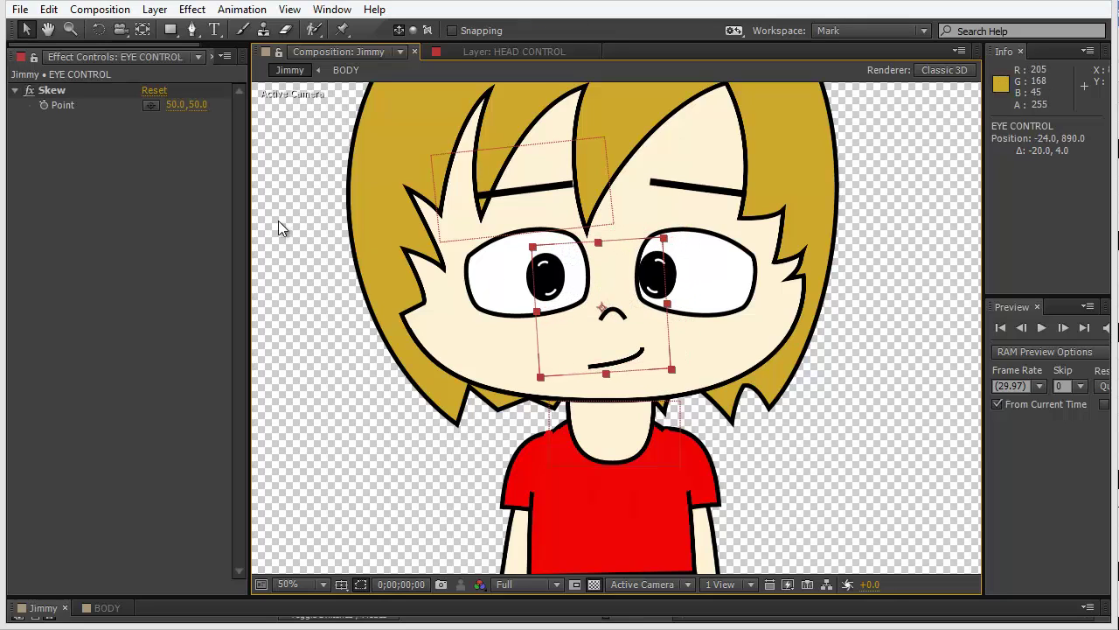
click(150, 105)
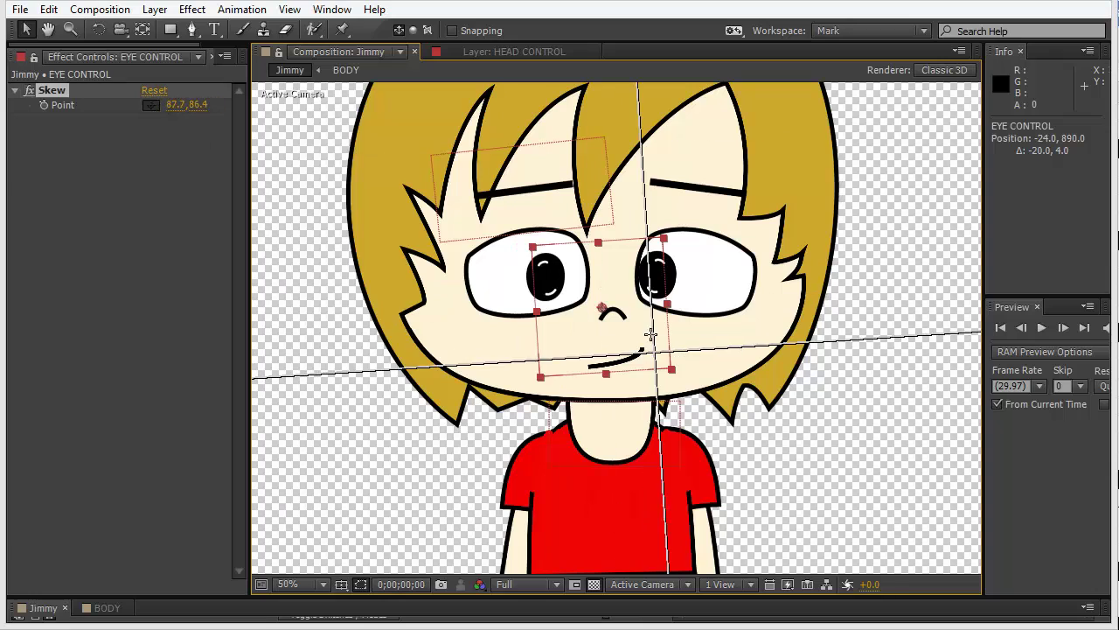
click(601, 312)
drag(599, 307, 612, 197)
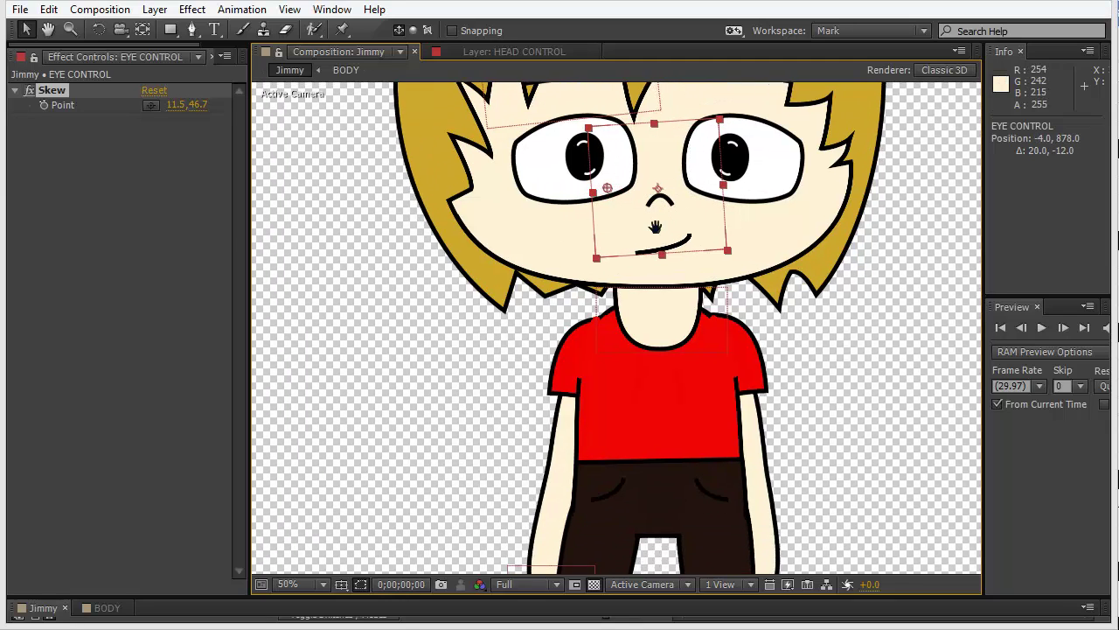
Step: Raise both hand controls so the arms bend outward, placing C_B_l-hand at about -37.1, -297.3
drag(587, 417, 648, 198)
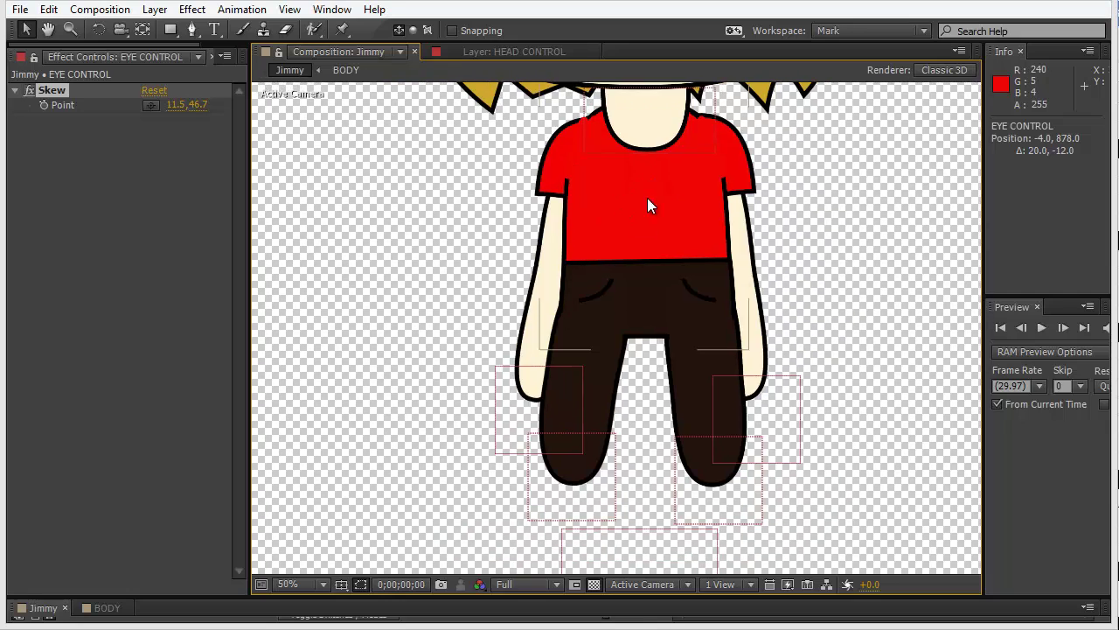
drag(517, 409, 487, 349)
drag(752, 413, 808, 339)
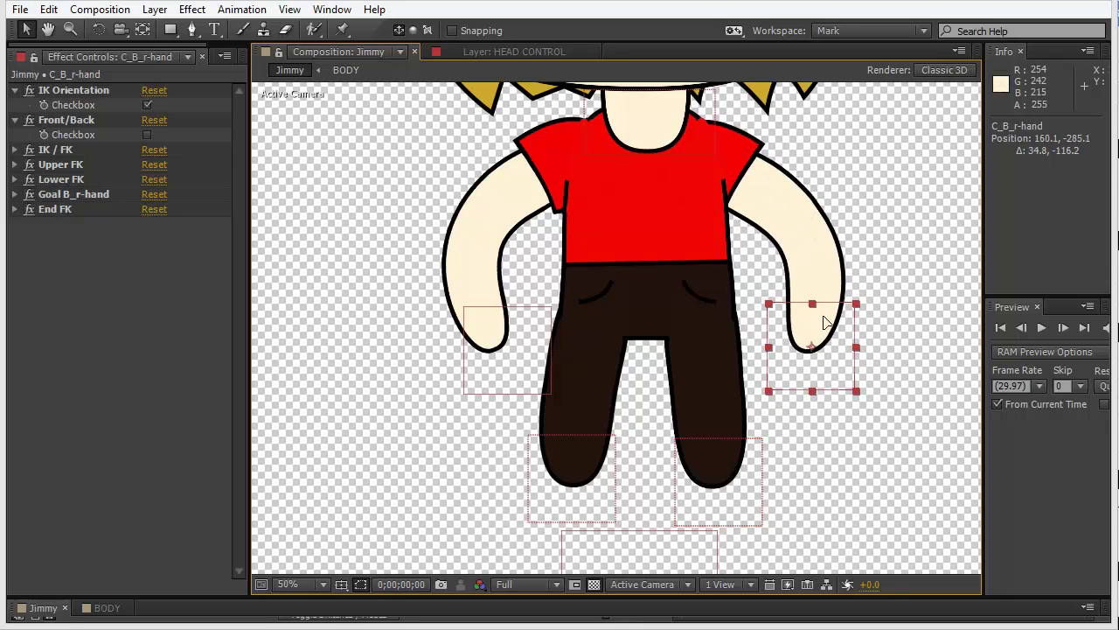
drag(804, 341, 800, 318)
mouse_move(491, 347)
mouse_down()
mouse_move(493, 368)
mouse_move(512, 350)
mouse_move(492, 337)
mouse_up()
Step: Raise the C_B_l-foot control to bend the leg, and lower it back to about 8.7, -80.4
drag(612, 364, 553, 261)
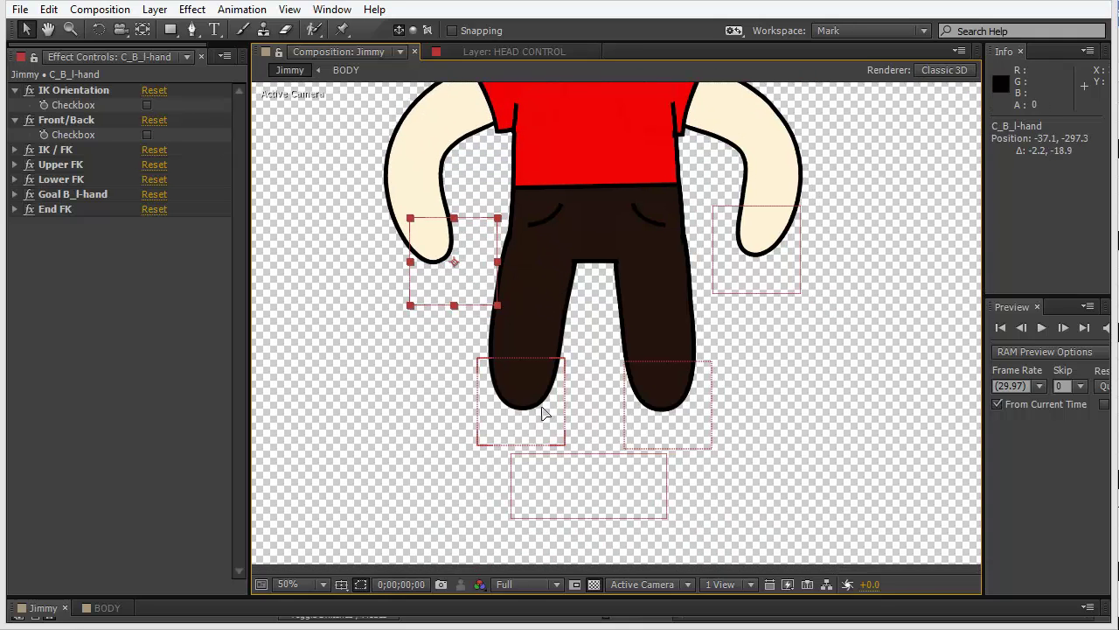
mouse_move(542, 412)
mouse_down()
mouse_move(532, 391)
mouse_move(532, 412)
mouse_move(541, 405)
mouse_up()
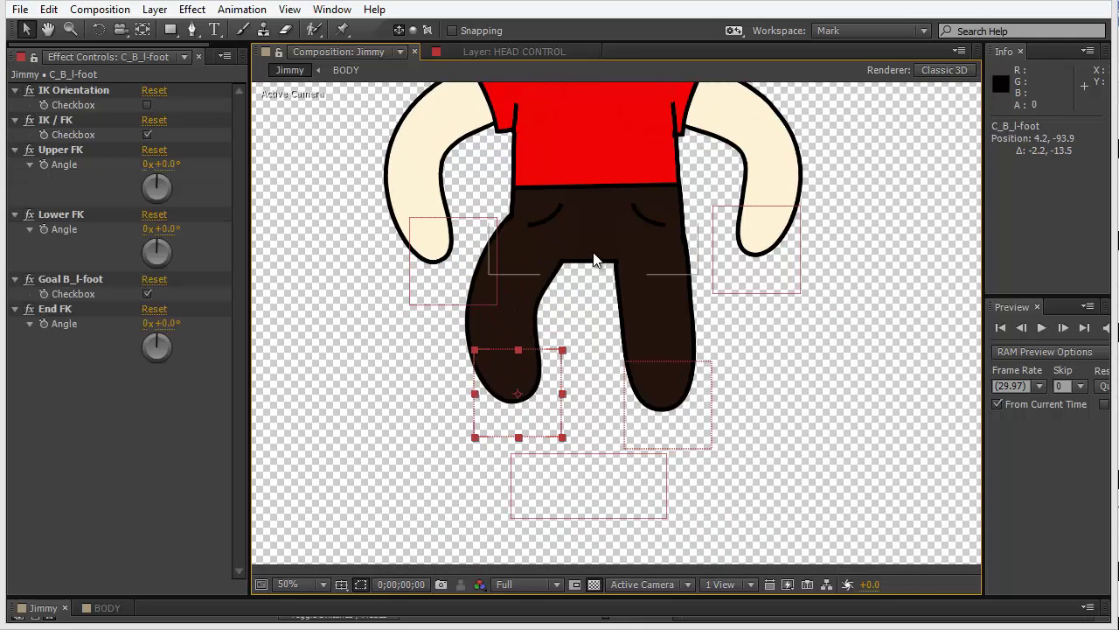
drag(577, 248, 569, 344)
drag(523, 473, 530, 483)
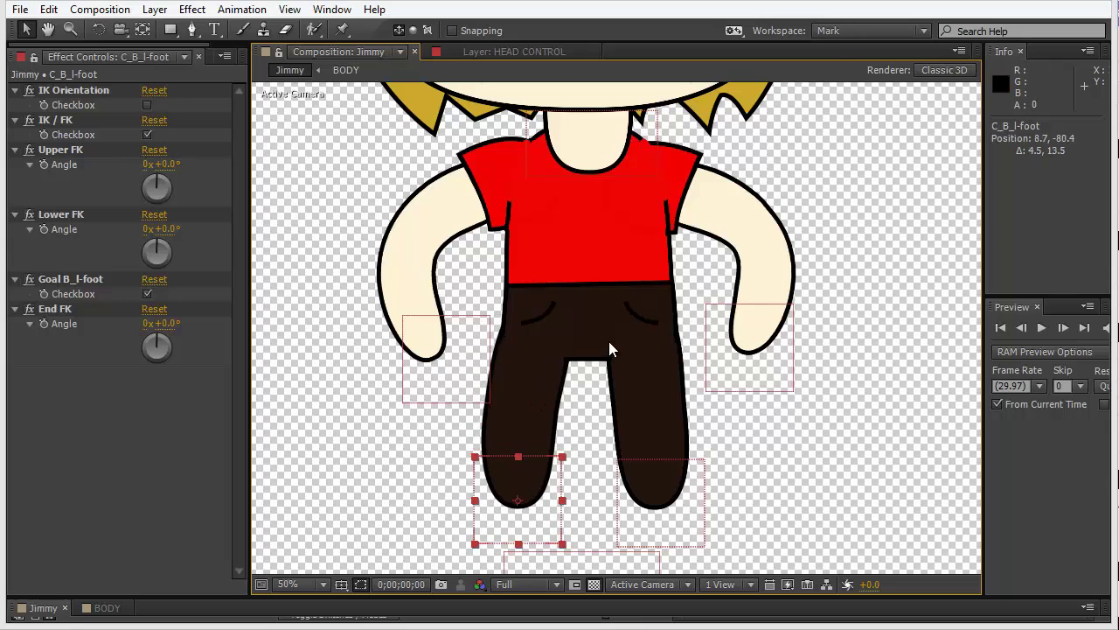
Step: Move the Body slightly down to bend the legs, and turn the head sideways by moving HEAD CONTROL to about -144, 113
key(comma)
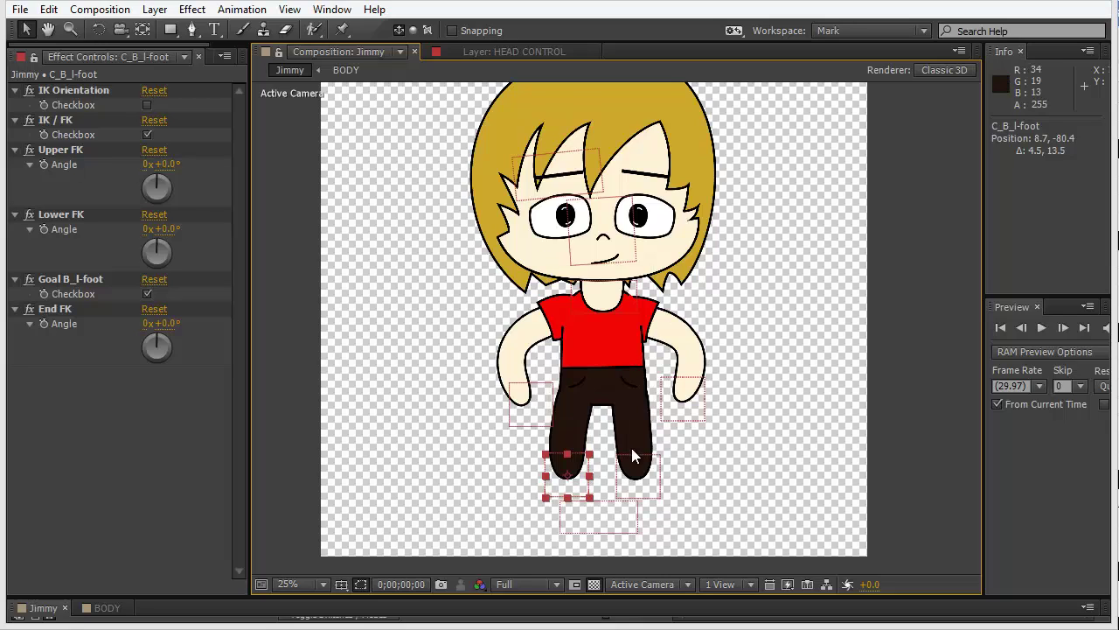
drag(616, 292, 644, 252)
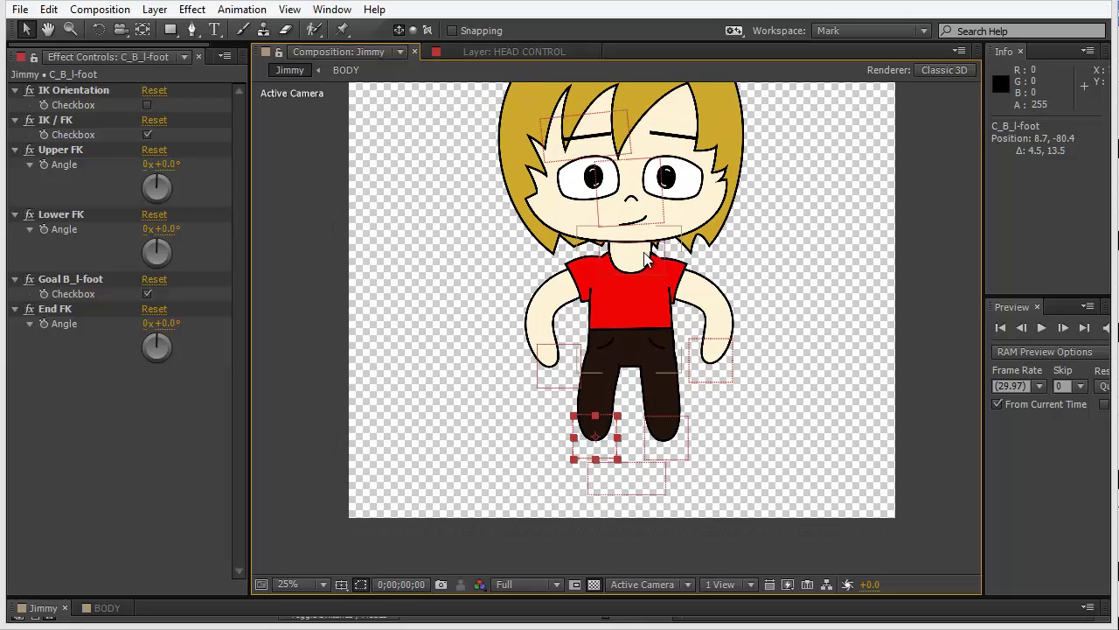
drag(628, 298, 600, 513)
scroll(625, 296, up, 1)
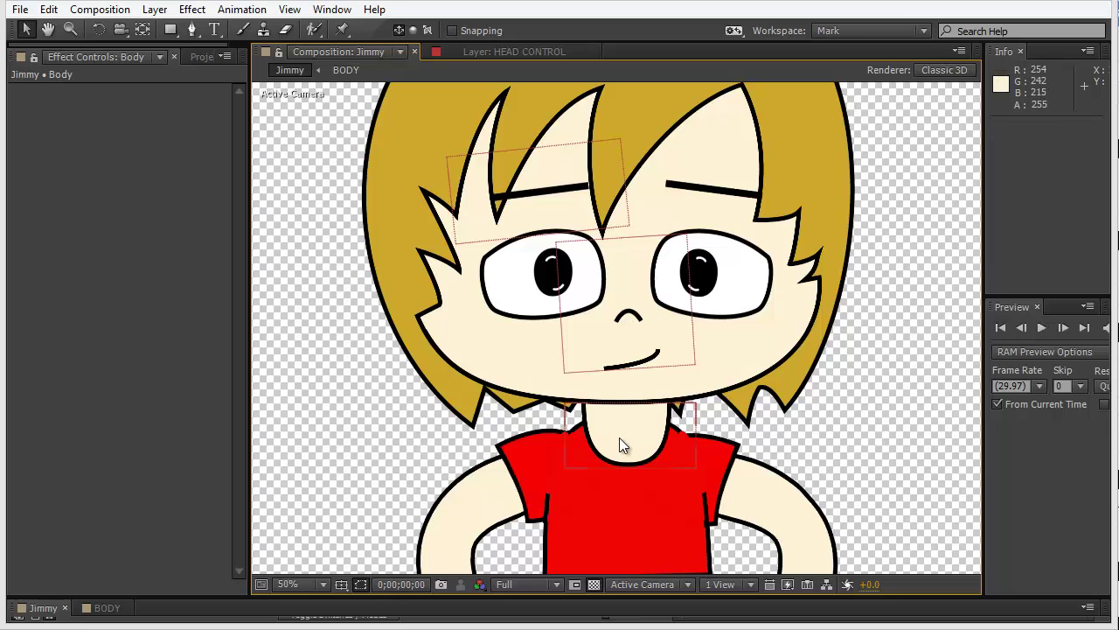
drag(619, 442, 436, 459)
Step: Set the EYE CONTROL's Skew point to about 55.5, 46.7 and lower the pupils by moving it to about -16, 910
click(534, 310)
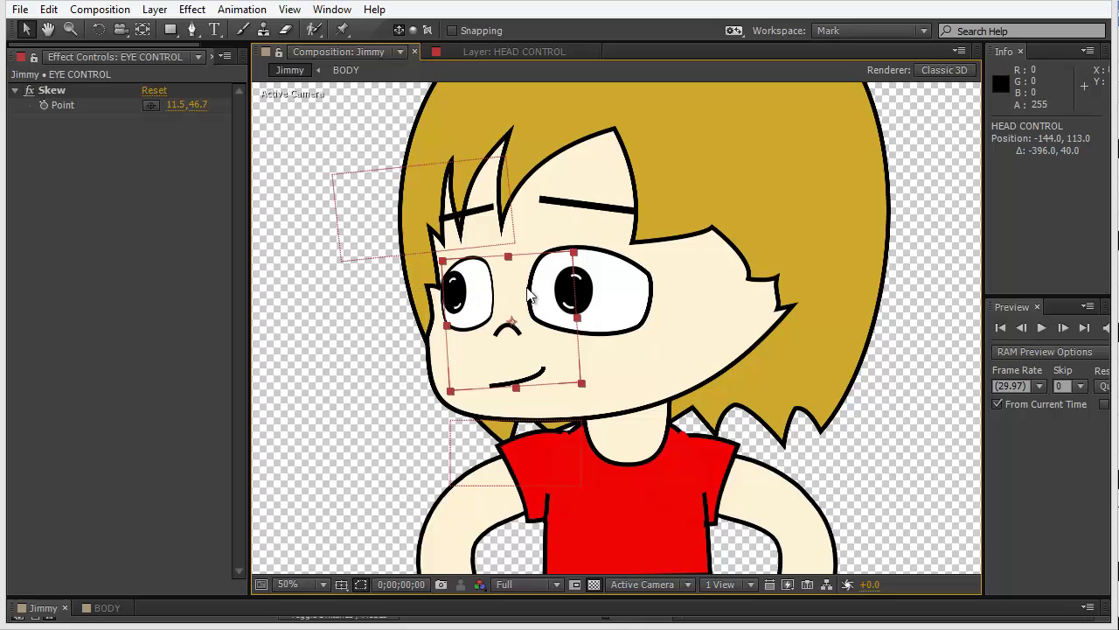
drag(172, 104, 215, 108)
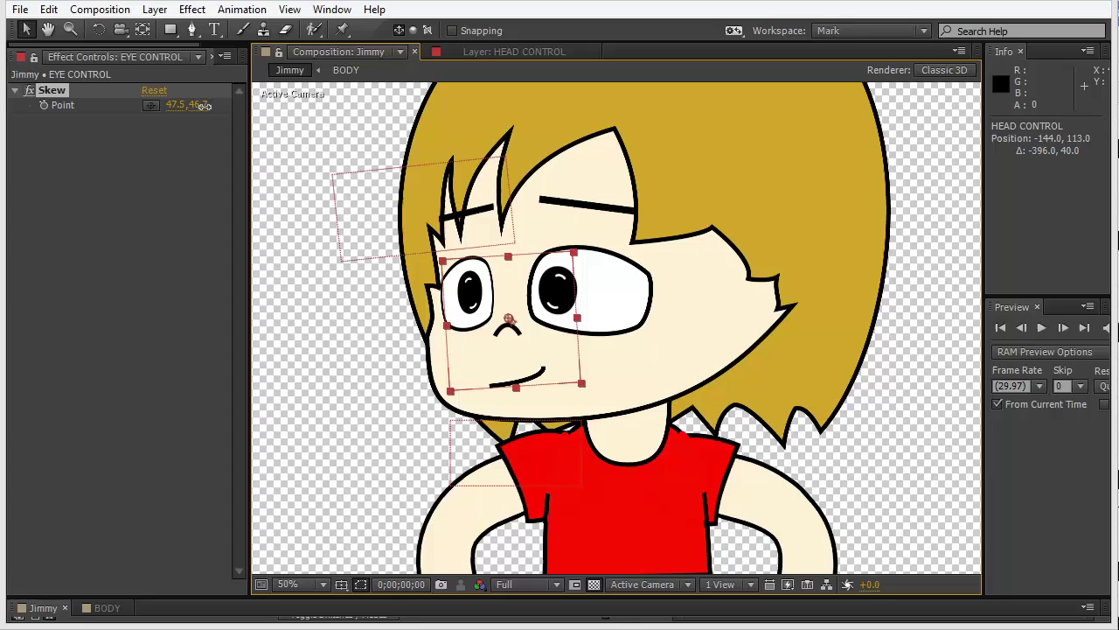
drag(516, 337, 509, 375)
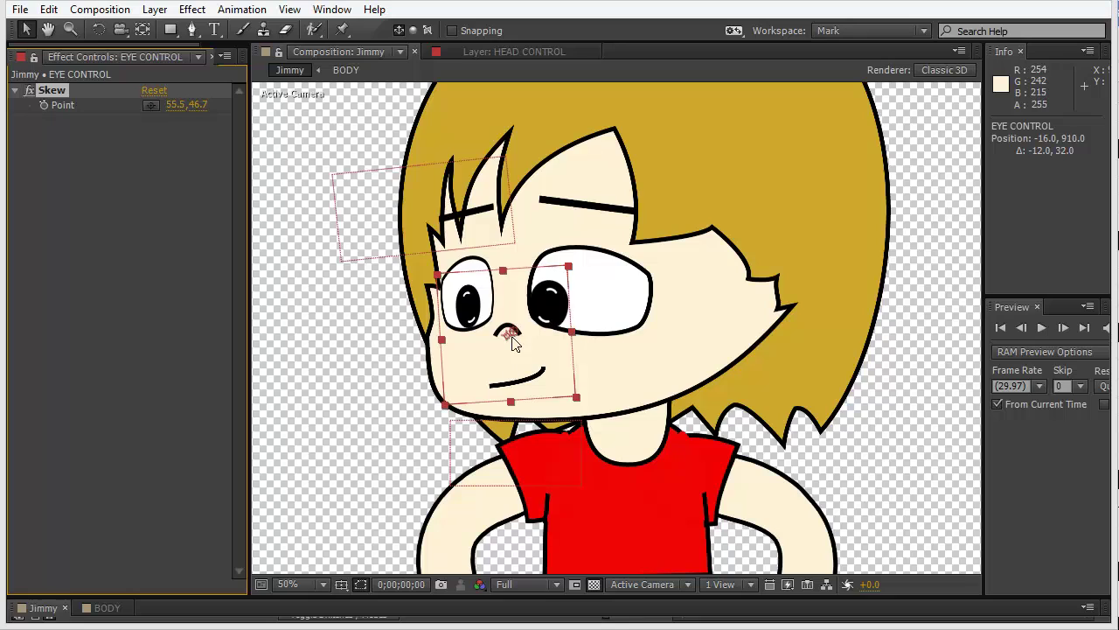
Step: Slant the eyebrows angrily by rotating EYEBROW CONTROL to about 23.2°, and move it to about 22, 642
click(479, 202)
key(w)
drag(479, 197, 494, 331)
key(v)
key(w)
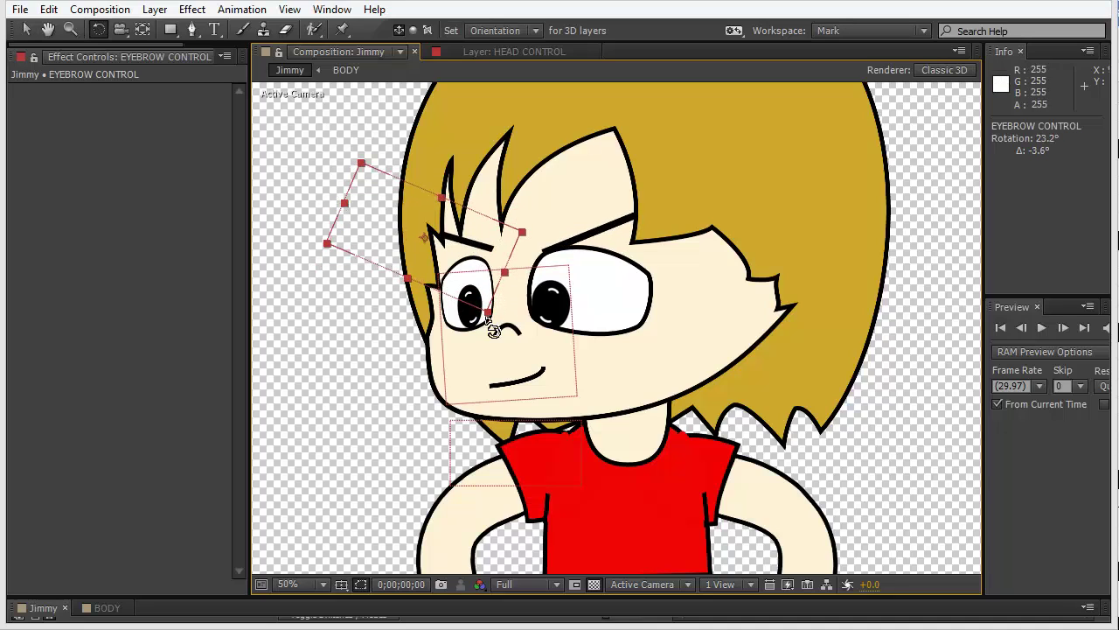
key(v)
drag(469, 254, 474, 235)
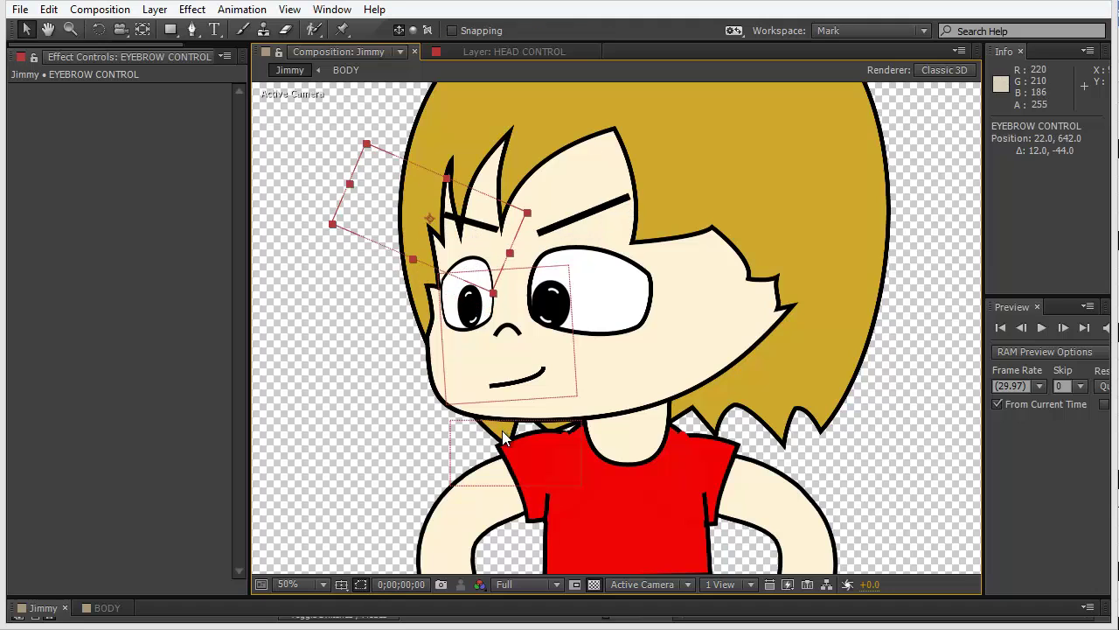
Step: Turn the head back toward the front with HEAD CONTROL and tilt it to about -10.5°
drag(526, 450, 653, 445)
key(w)
key(v)
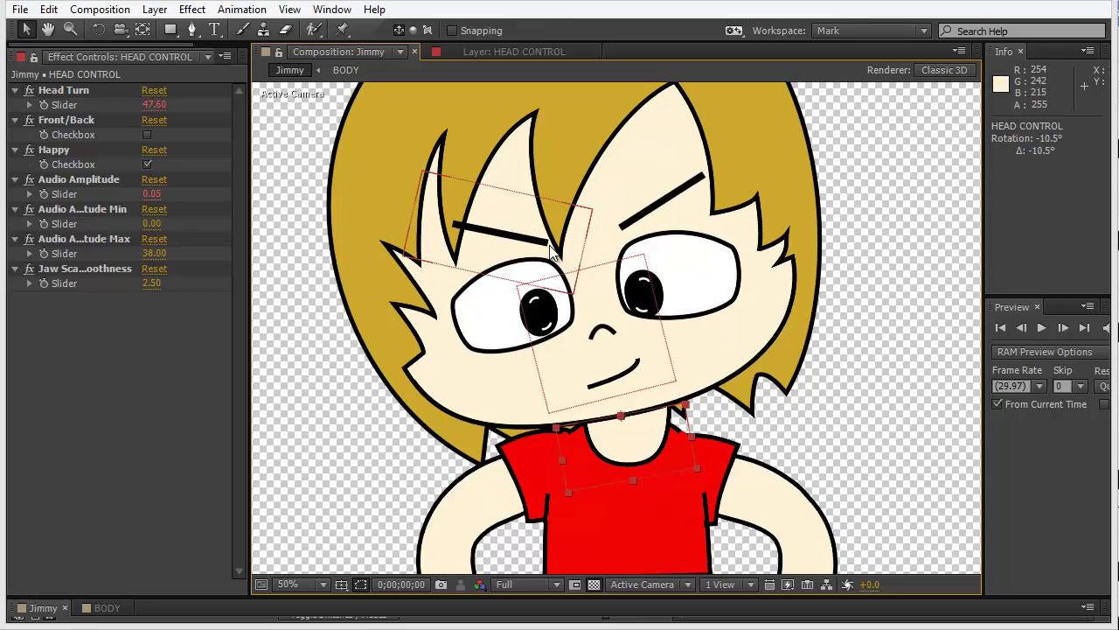
Step: Give a sad expression by moving and rotating EYEBROW CONTROL to about -22.9° and turning off the head's Happy option
drag(551, 243, 514, 252)
key(w)
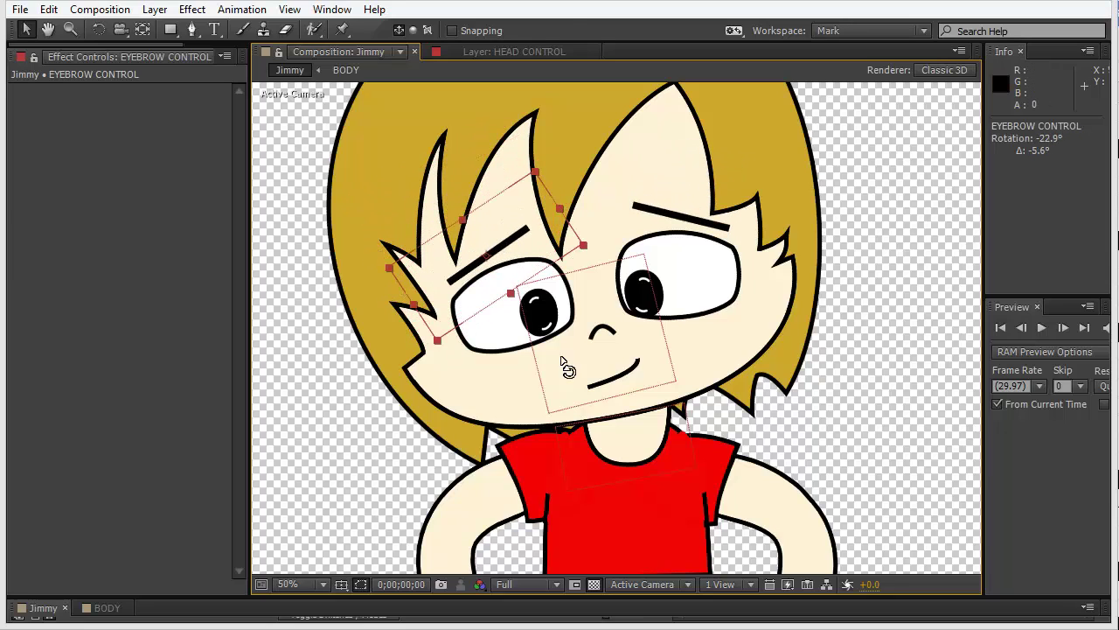
key(w)
key(v)
click(626, 459)
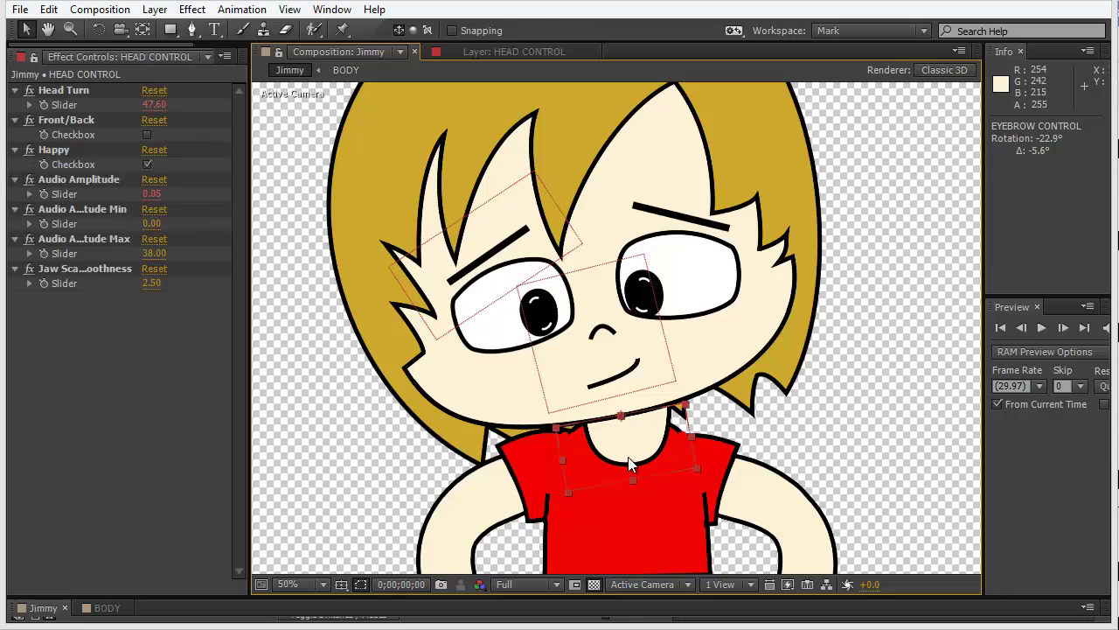
click(147, 165)
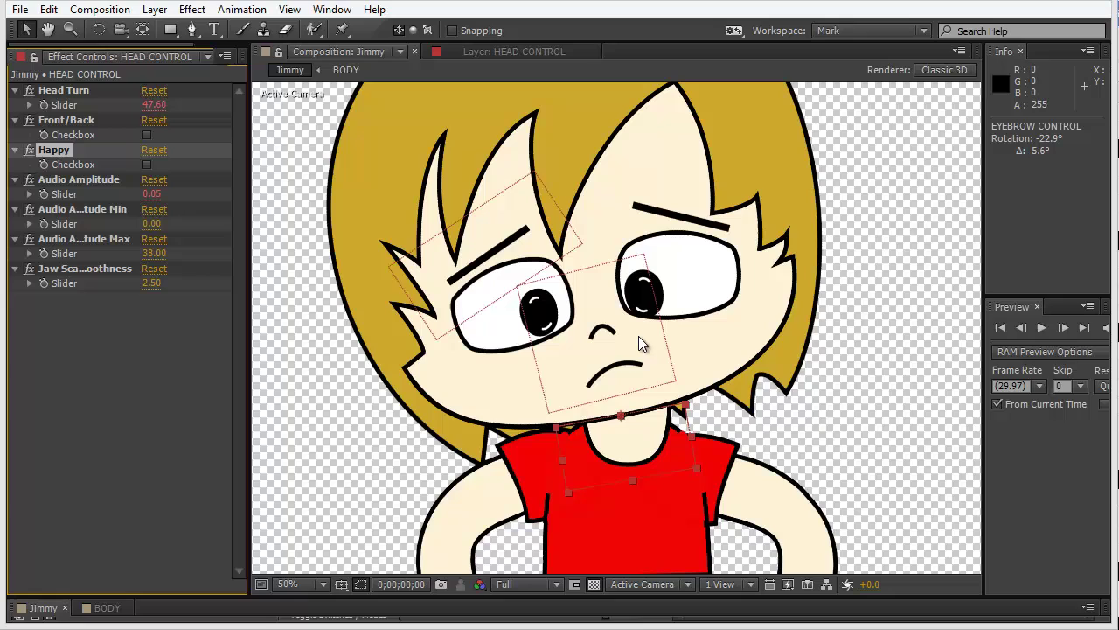
Step: Slant the eyebrows inward, scale EYEBROW CONTROL to about 414%, 506%, and raise it to about 29.1, 537.6
click(465, 265)
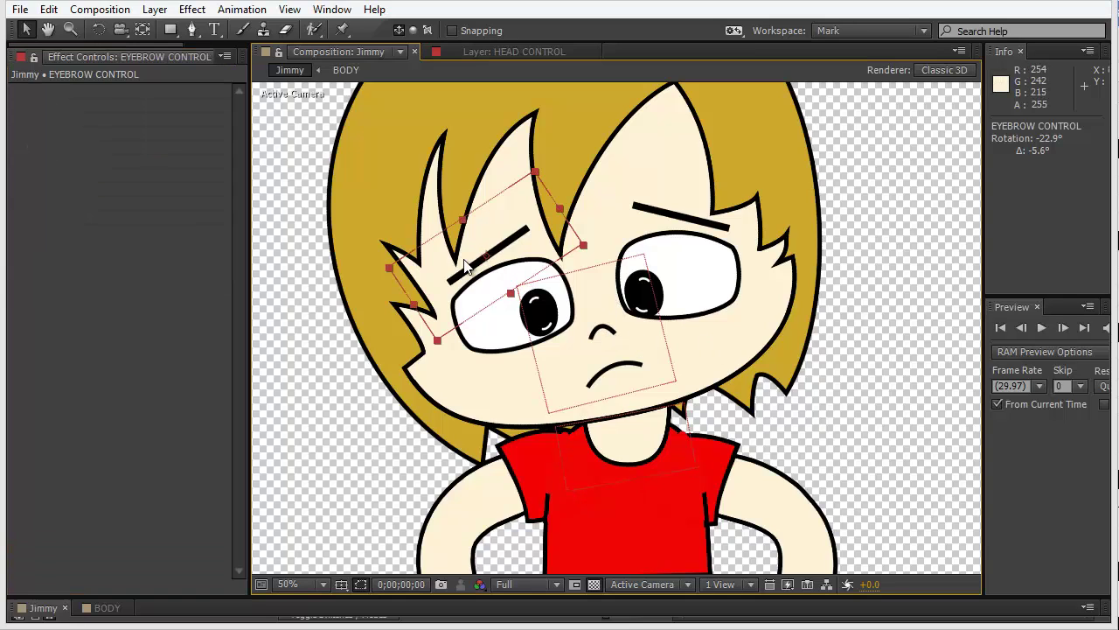
drag(502, 252, 527, 210)
key(w)
key(v)
mouse_move(575, 284)
mouse_down()
mouse_move(553, 283)
mouse_move(597, 291)
mouse_move(551, 284)
mouse_move(571, 284)
mouse_up()
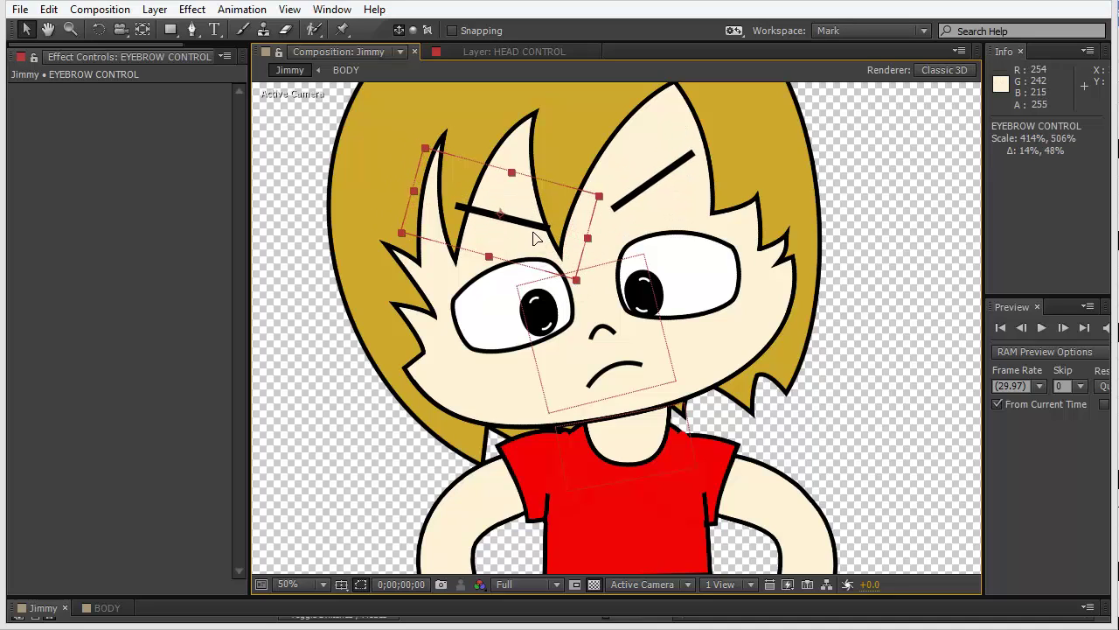
drag(535, 236, 527, 208)
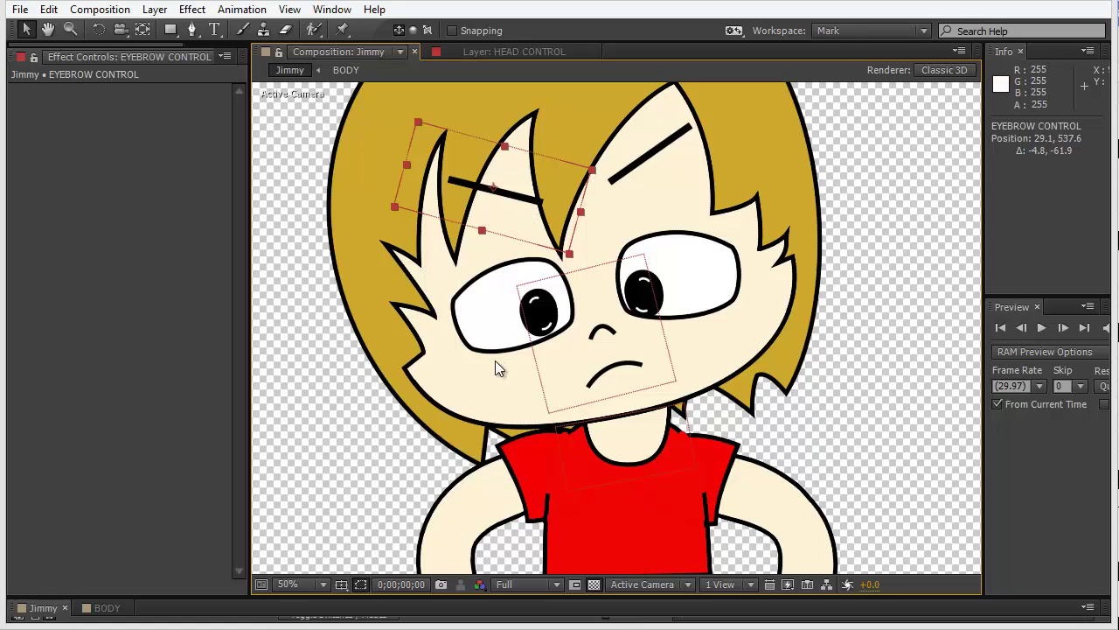
Step: Rotate the EYEBROW CONTROL again and shift the EYE CONTROL slightly upward
drag(495, 360, 430, 357)
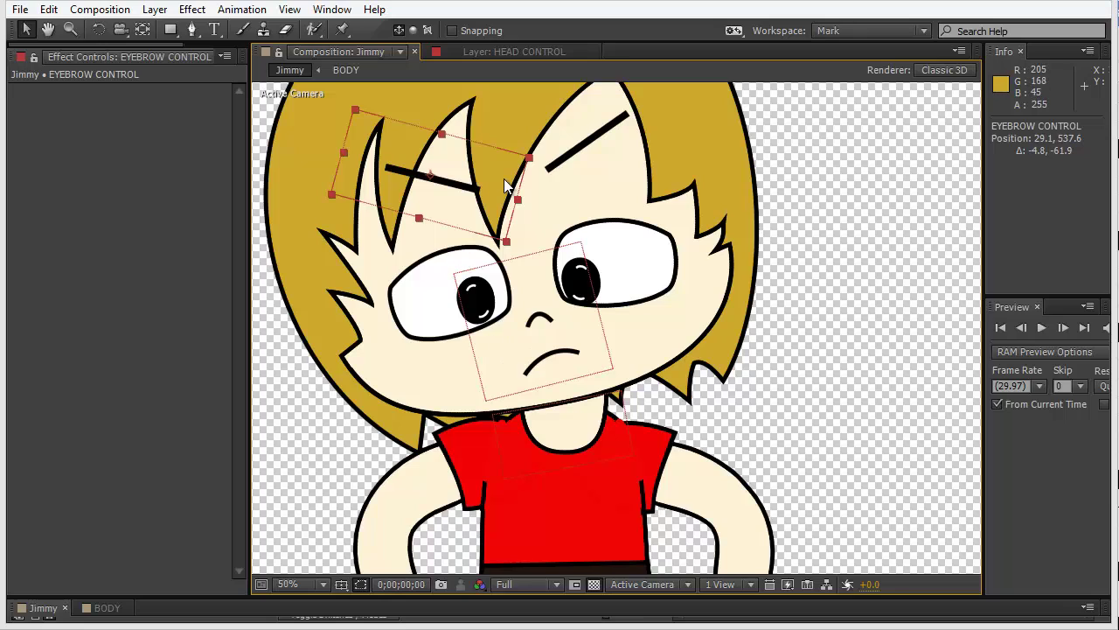
key(w)
drag(504, 178, 465, 221)
key(v)
key(w)
key(v)
mouse_move(527, 320)
mouse_down()
mouse_move(530, 292)
mouse_move(523, 308)
mouse_move(534, 306)
mouse_up()
Step: Move the HEAD CONTROL to about 244, 113 and rotate the head nearly upright
mouse_move(553, 442)
mouse_down()
mouse_move(530, 444)
mouse_move(574, 437)
mouse_up()
key(w)
key(v)
Step: Lower C_B_r-hand to about 121.9, -198.6 and enable its Front/Back option to bring the arm in front of the body
drag(564, 410, 601, 195)
key(v)
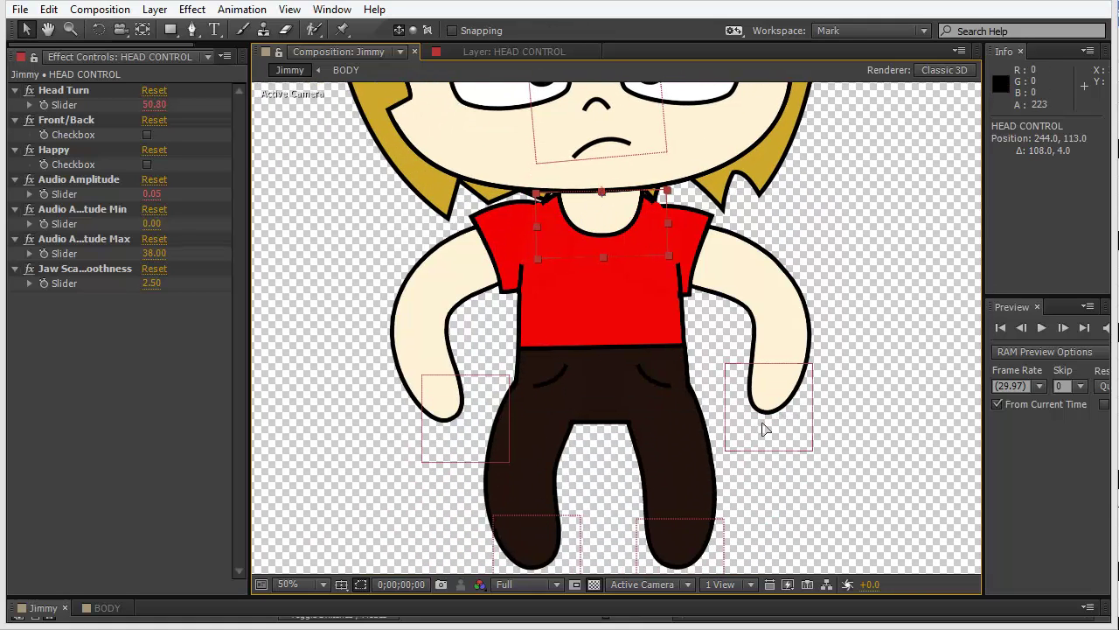
drag(763, 429, 731, 479)
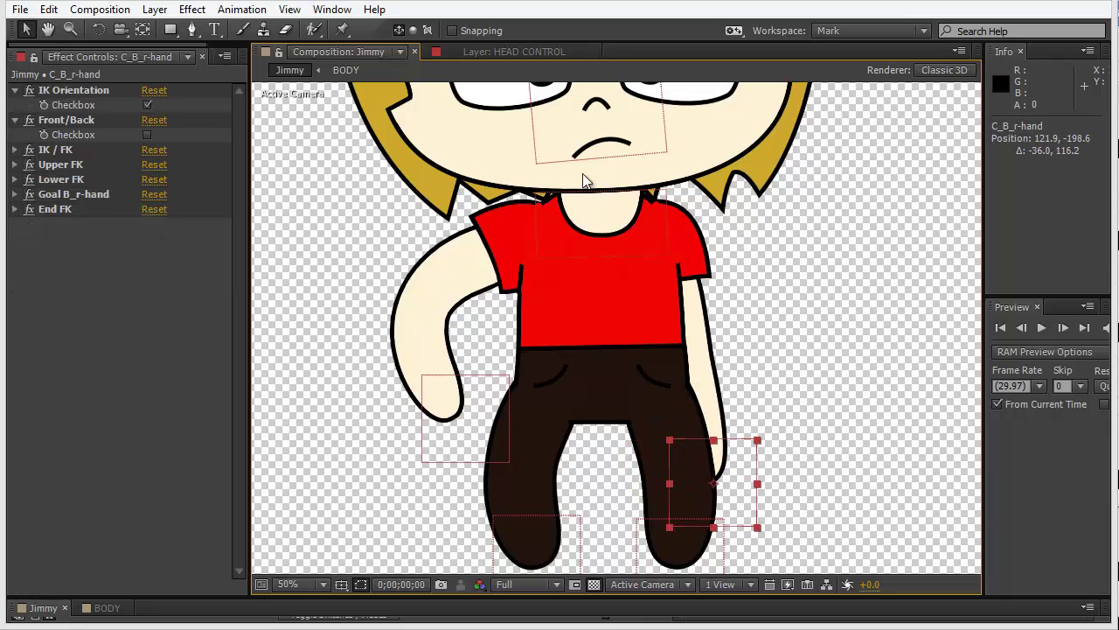
click(147, 140)
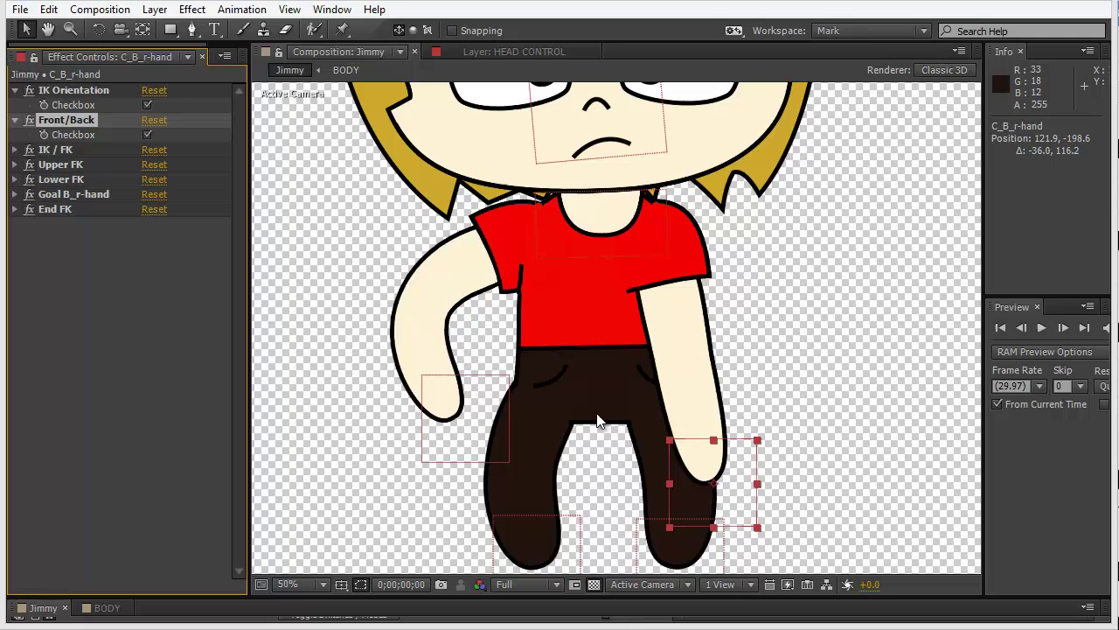
Step: Raise C_B_r-hand in stages to bend the arm outward with the hand resting at the hip
mouse_move(676, 480)
mouse_down()
mouse_move(649, 428)
mouse_move(674, 454)
mouse_move(686, 416)
mouse_move(674, 432)
mouse_move(688, 463)
mouse_move(691, 444)
mouse_move(689, 469)
mouse_up()
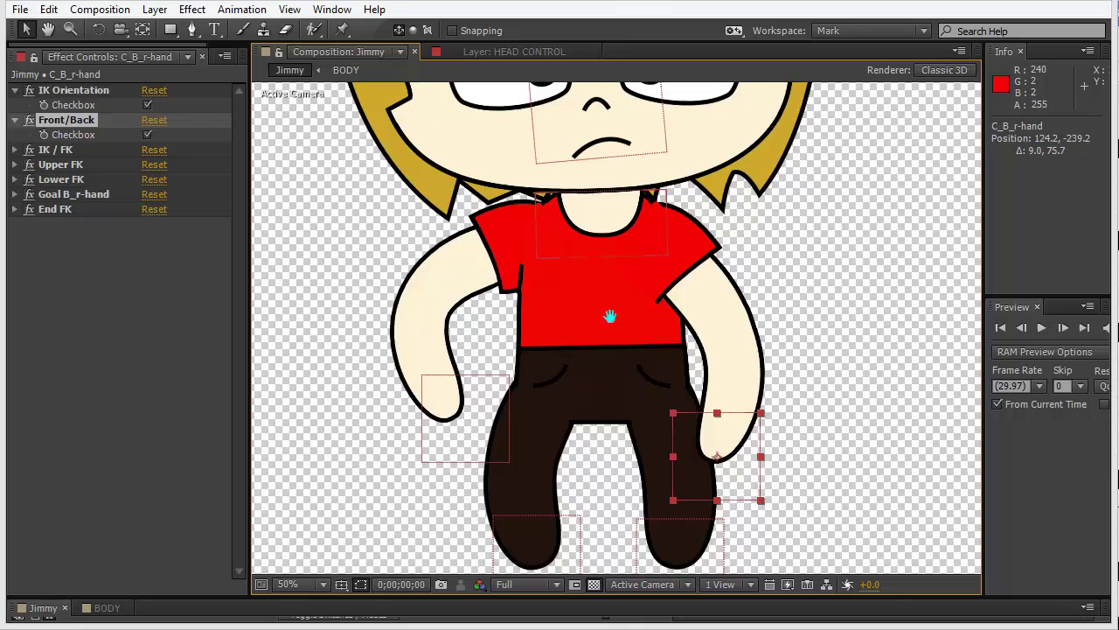
drag(628, 243, 594, 280)
drag(707, 455, 699, 413)
Step: Move the HEAD CONTROL far to the left so that the face turns to the side
drag(561, 249, 460, 245)
drag(534, 204, 590, 334)
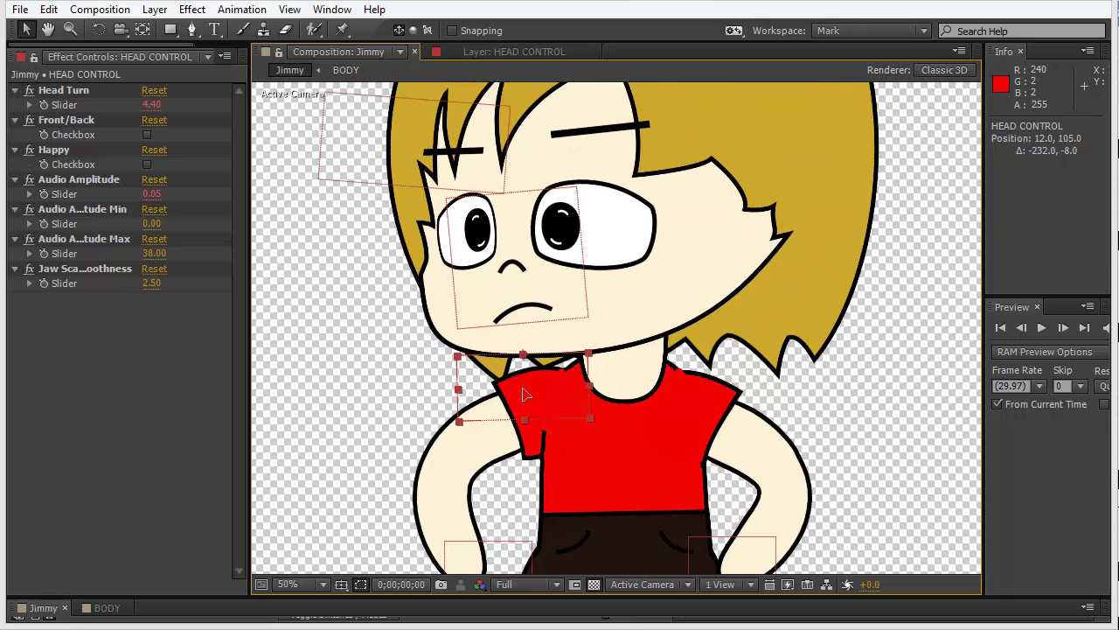
drag(527, 393, 515, 390)
Step: Scale the EYEBROW CONTROL to about 305%, 412% and move it up to about -38.2, 658.5
click(461, 147)
drag(461, 147, 477, 181)
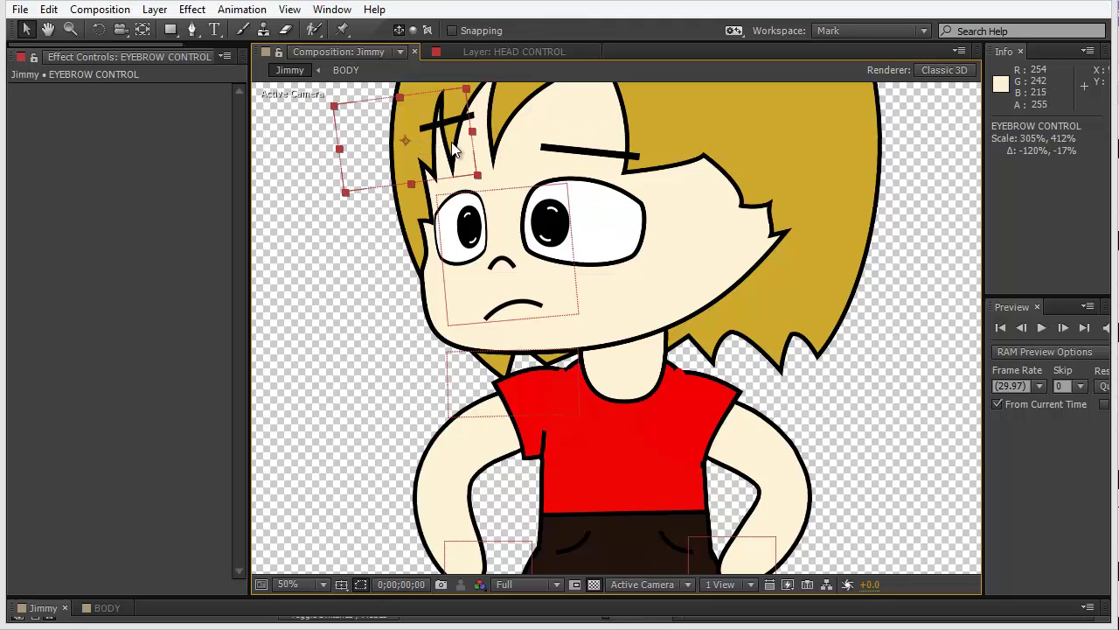
drag(452, 143, 442, 164)
drag(559, 241, 588, 180)
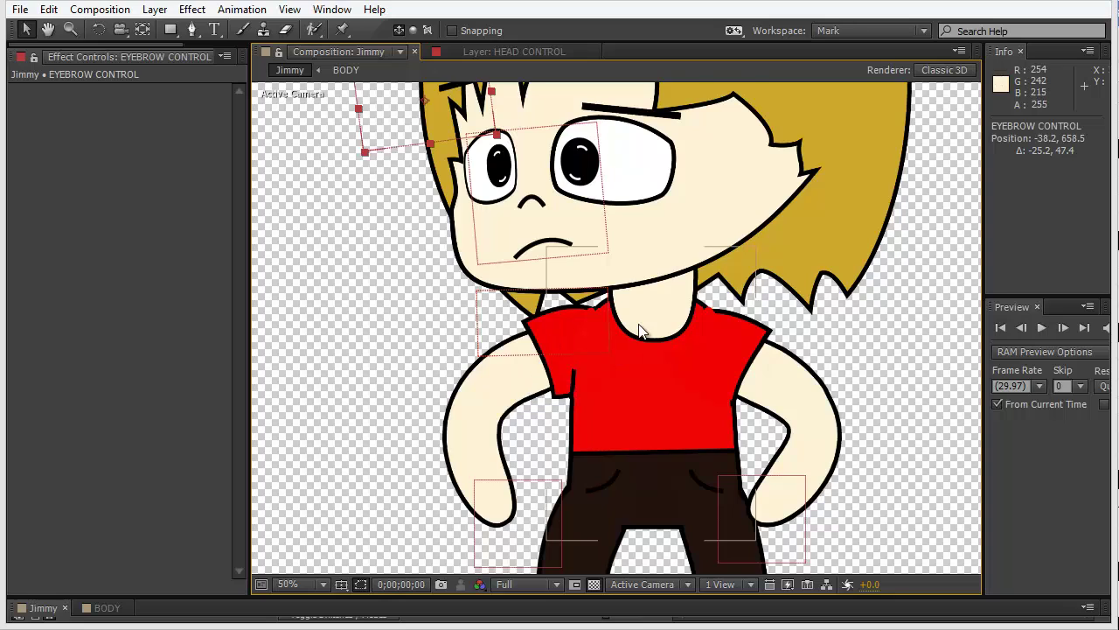
Step: Enable IK Orientation on C_B_l-hand to flip the elbow and move the hand outward to about -75.3, -362.2
scroll(647, 326, down, 2)
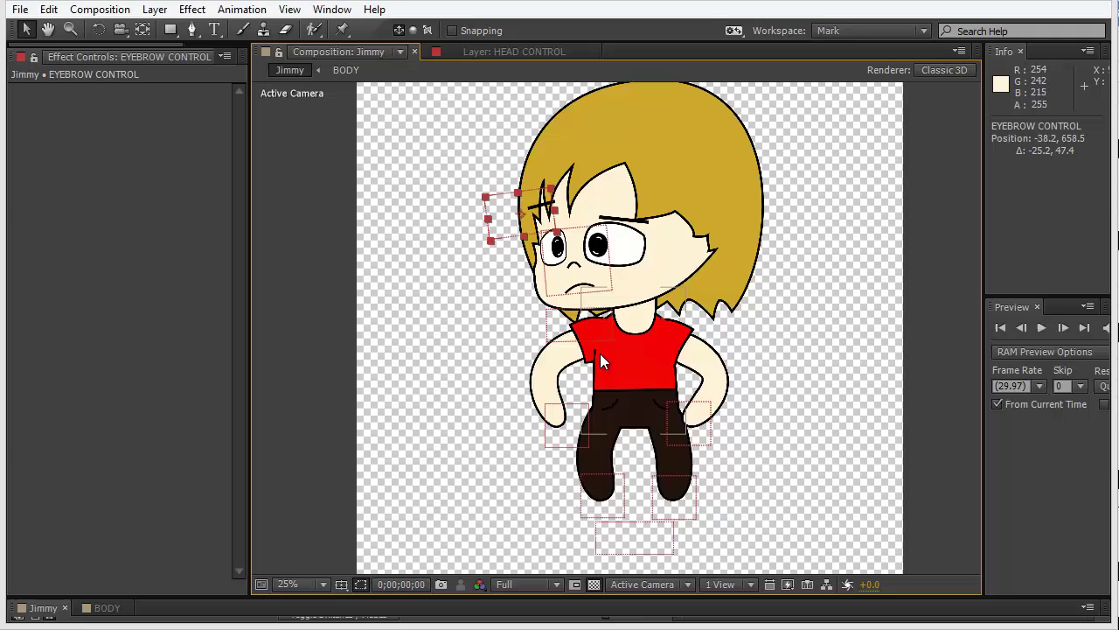
drag(641, 357, 646, 414)
mouse_move(566, 490)
mouse_down()
mouse_move(563, 477)
mouse_move(575, 488)
mouse_up()
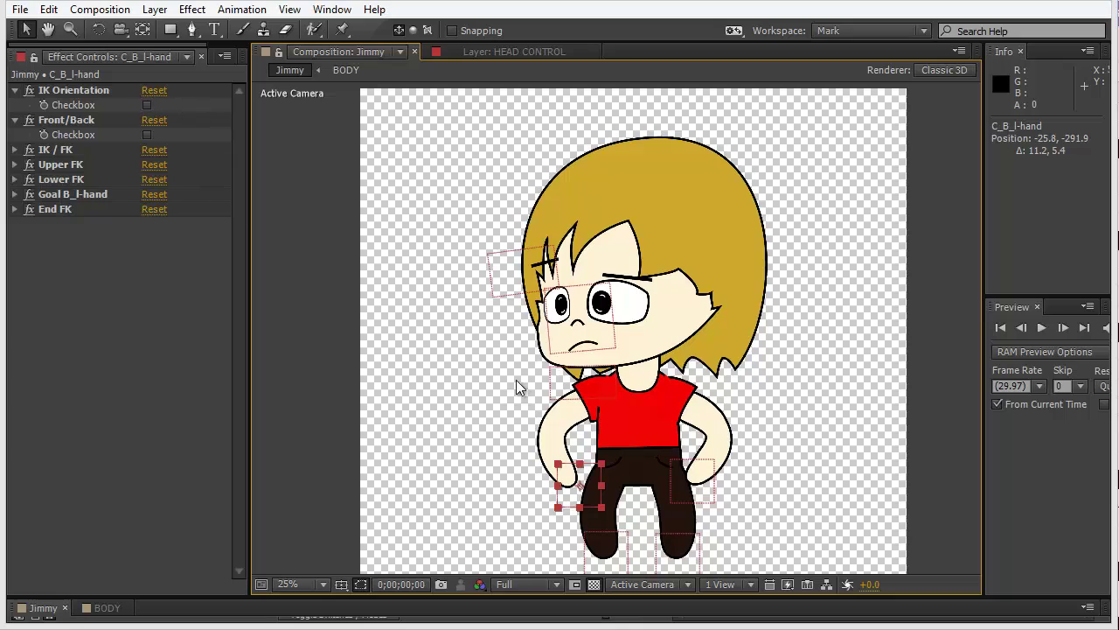
click(147, 105)
drag(562, 483, 528, 465)
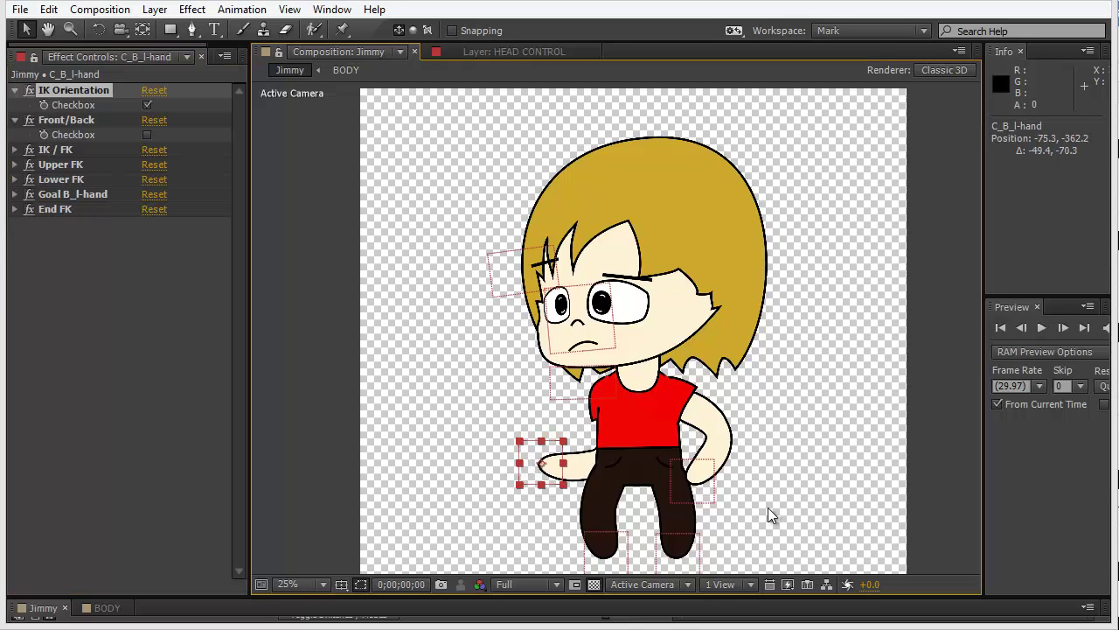
Step: Move C_B_r-hand to about 86.0, -298.6 with Front/Back disabled, and enable Front/Back on C_B_l-hand
drag(696, 492, 672, 495)
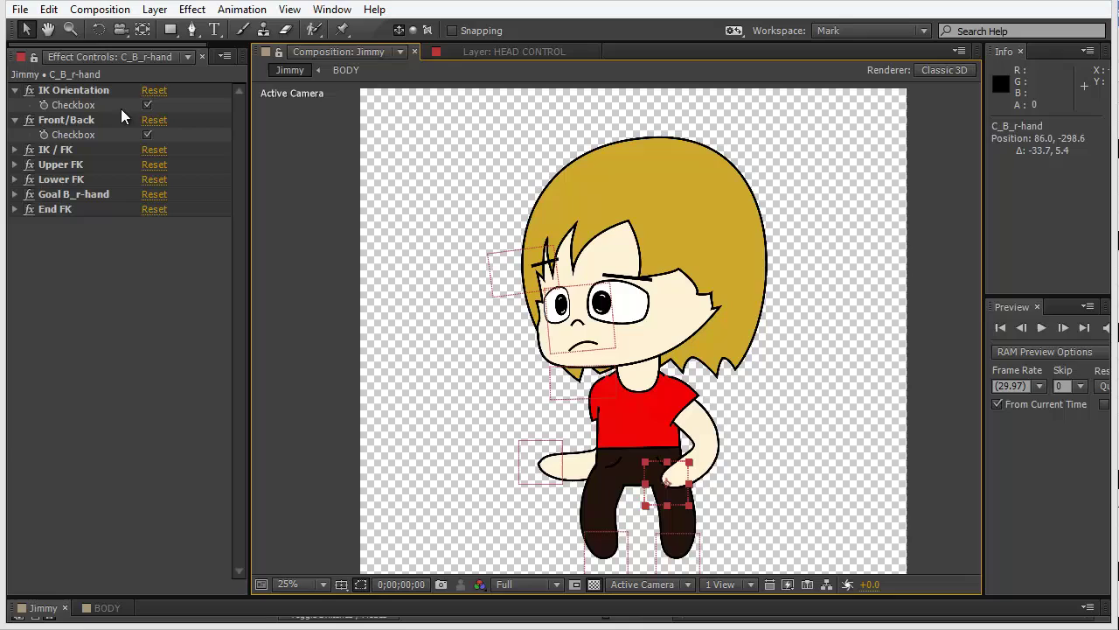
click(146, 137)
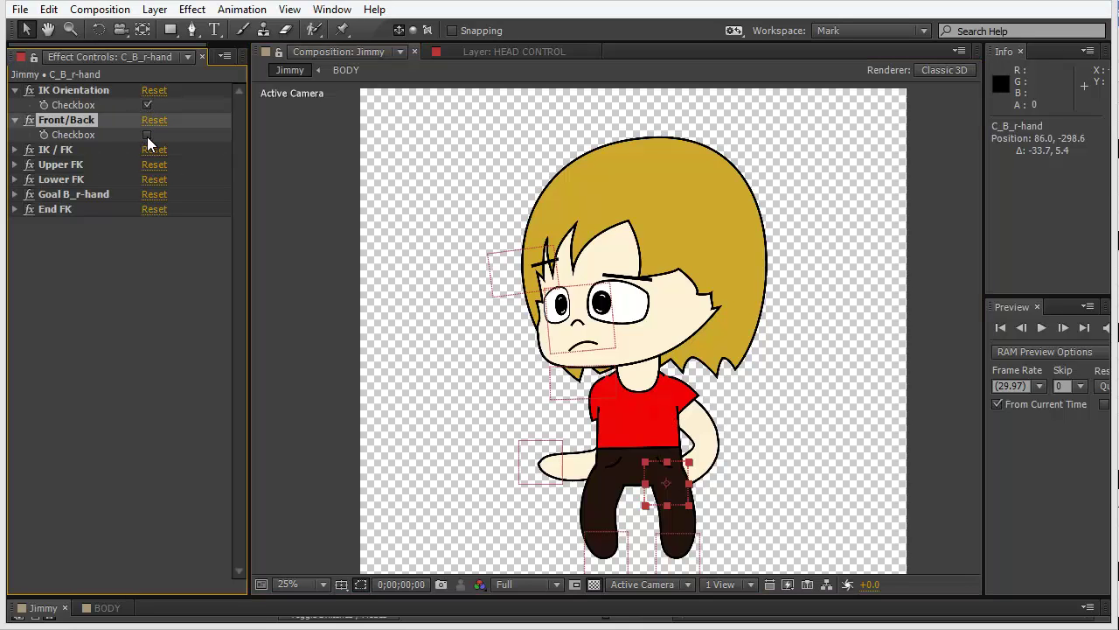
click(553, 469)
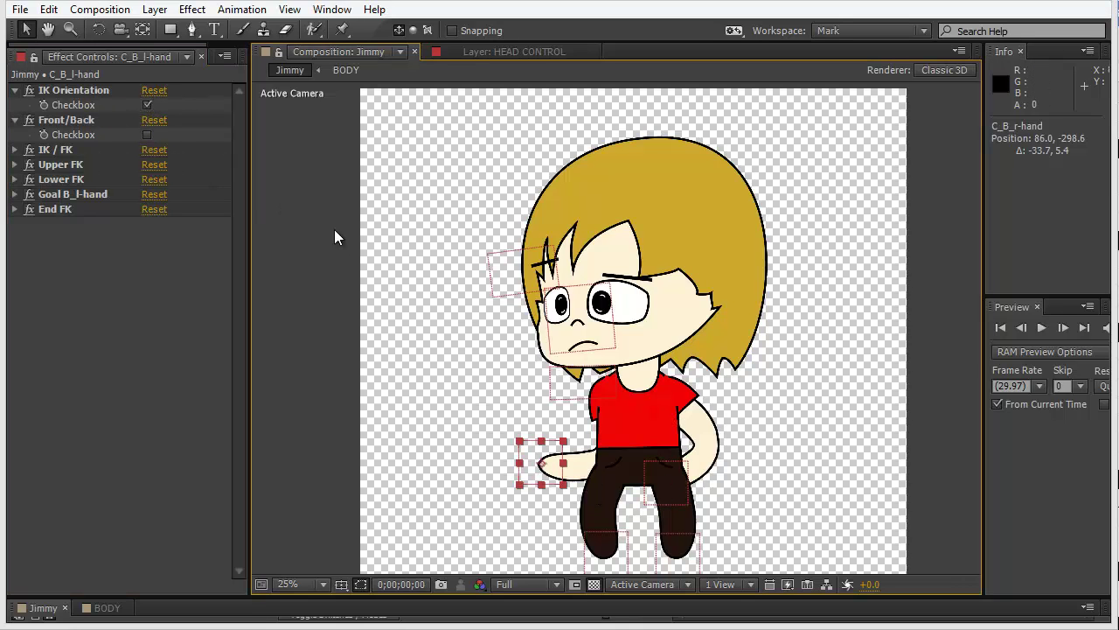
click(147, 136)
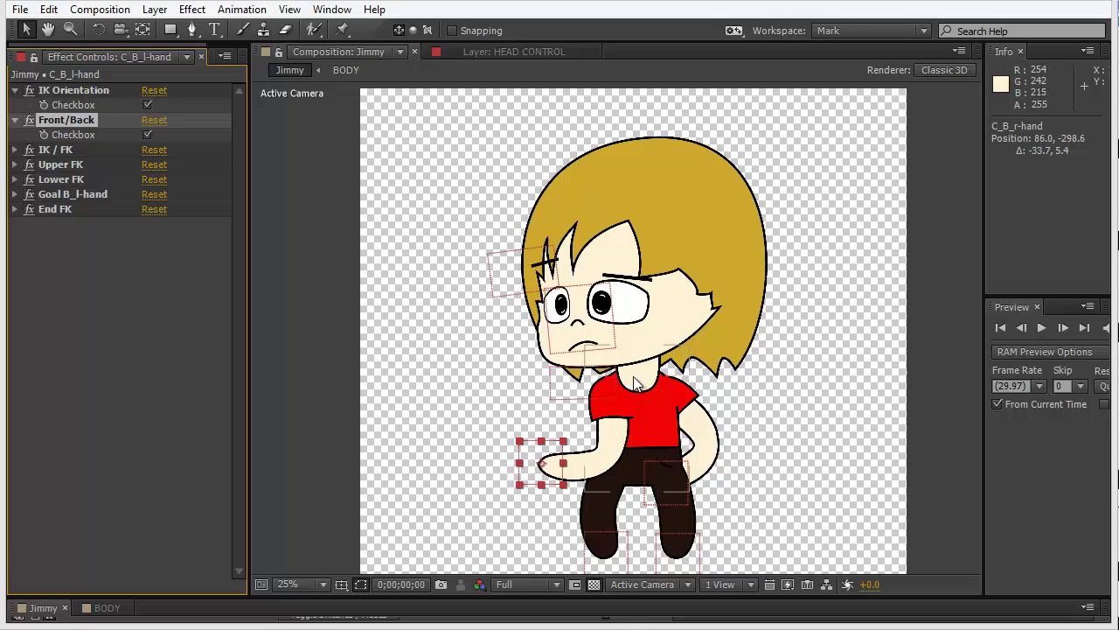
Step: Enable Front/Back on the HEAD CONTROL to show the character from behind, and nudge C_B_r-hand to about 83.7, -314.9
click(603, 387)
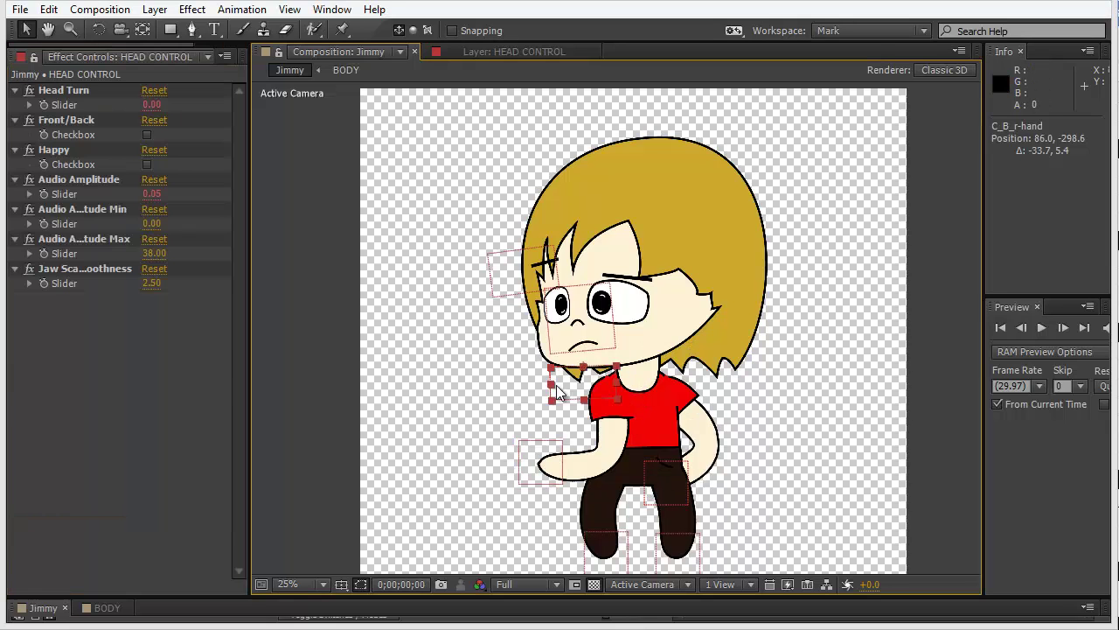
click(147, 136)
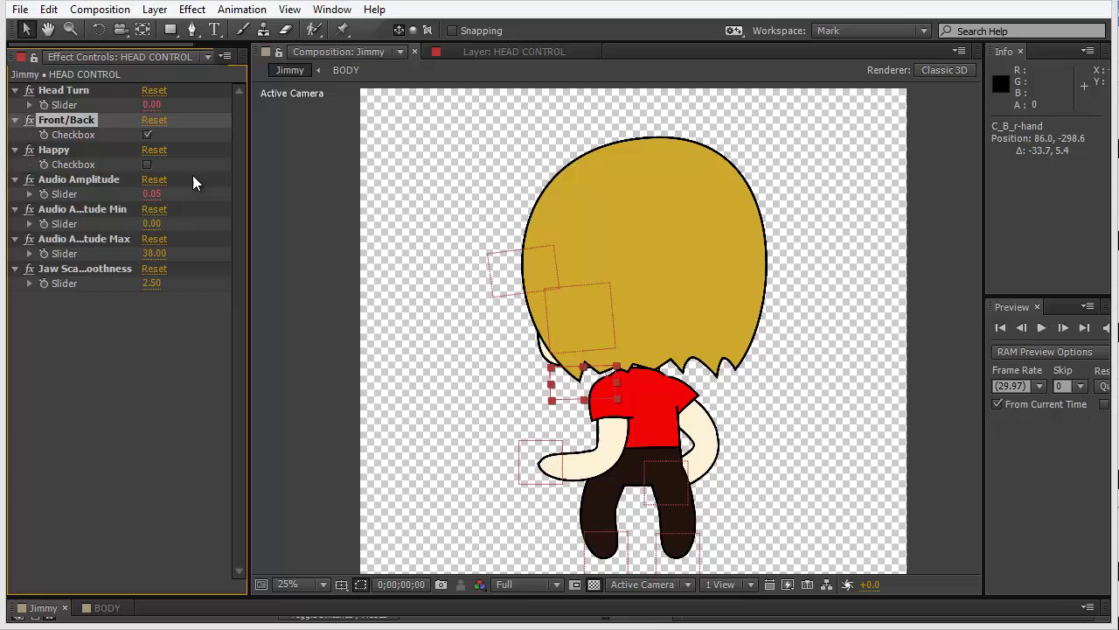
drag(670, 478, 668, 474)
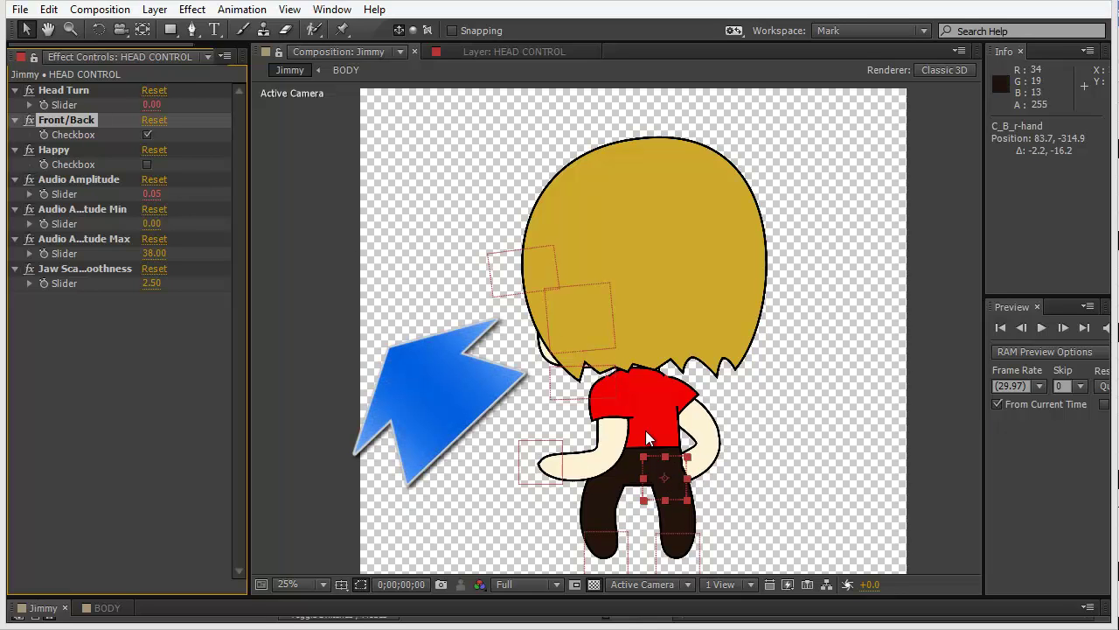
Step: Enable Front/Back on C_B_r-hand, and lower C_B_l-hand to about -77.5, -324.3 with its Front/Back disabled
drag(591, 382, 636, 249)
click(637, 249)
drag(686, 217, 571, 311)
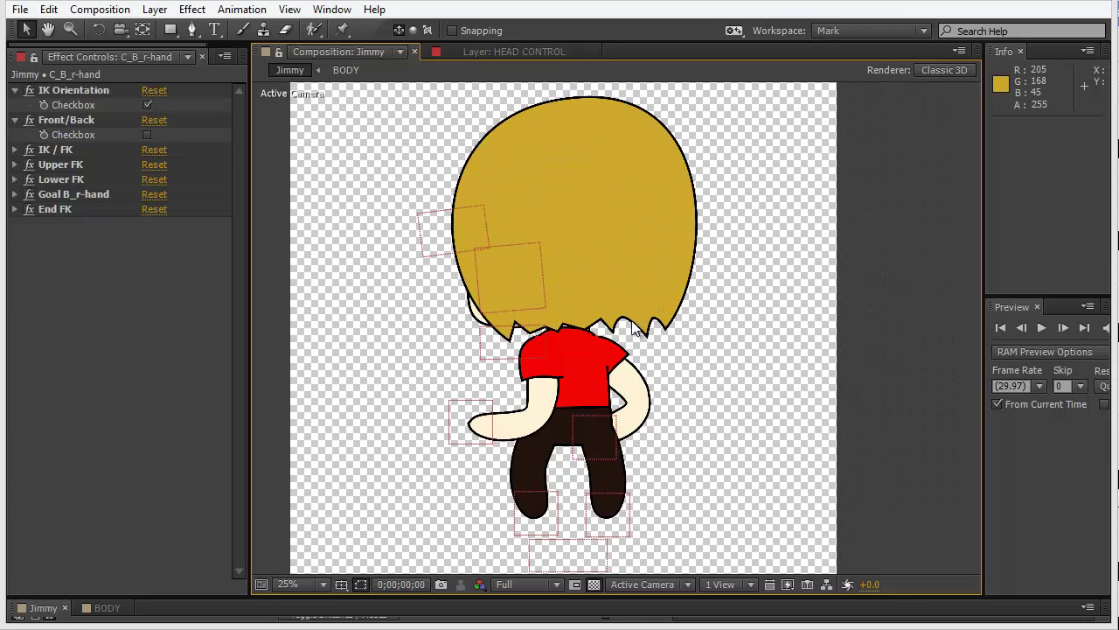
drag(617, 308, 621, 284)
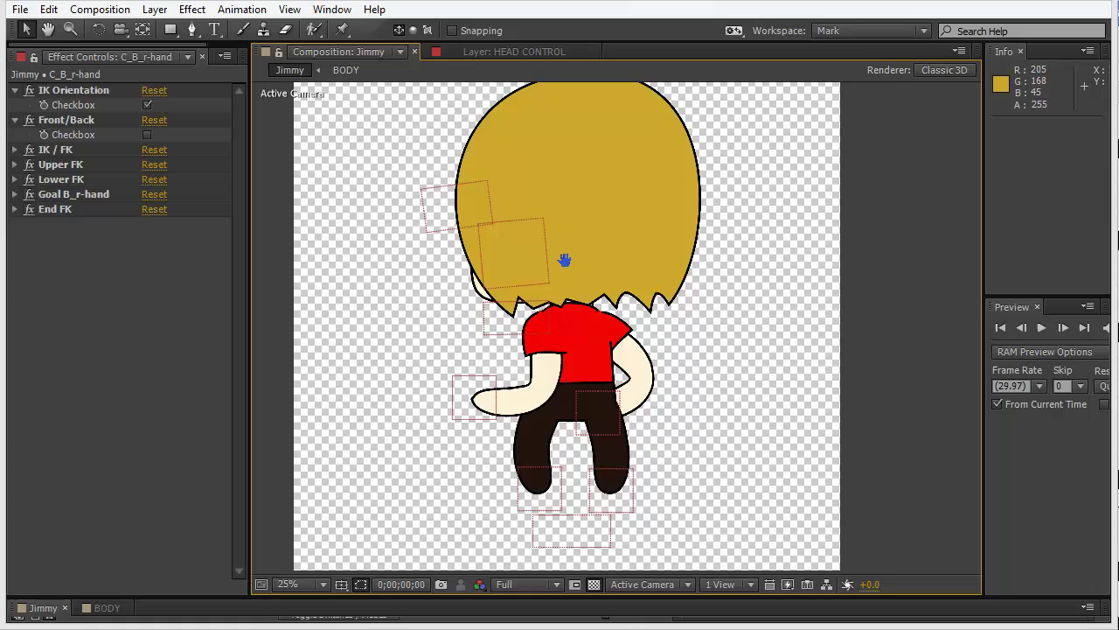
drag(565, 260, 659, 268)
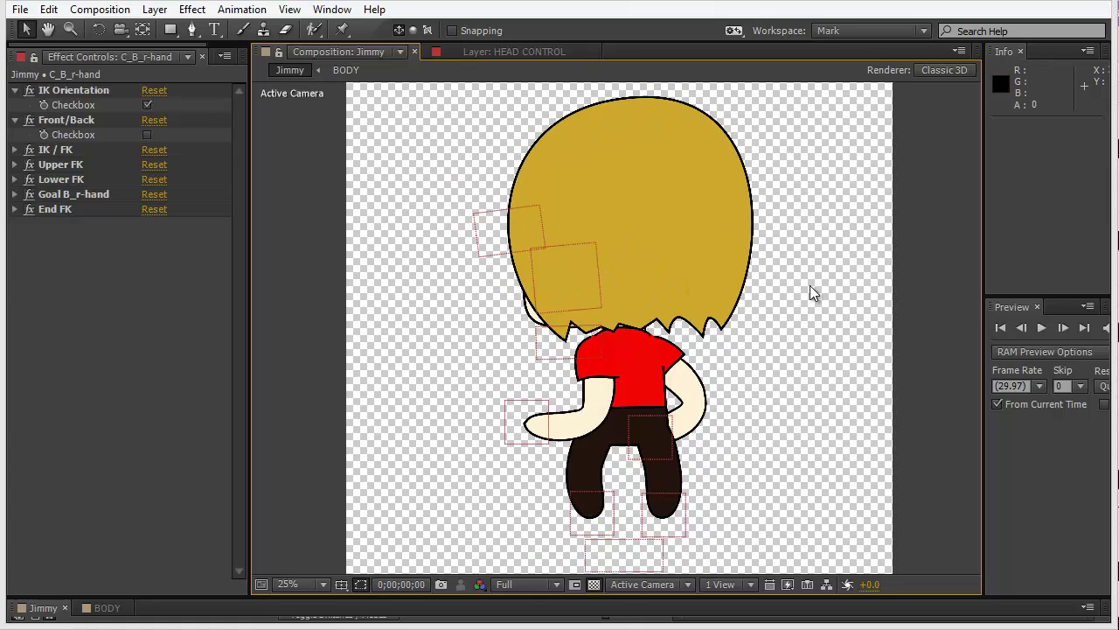
click(147, 136)
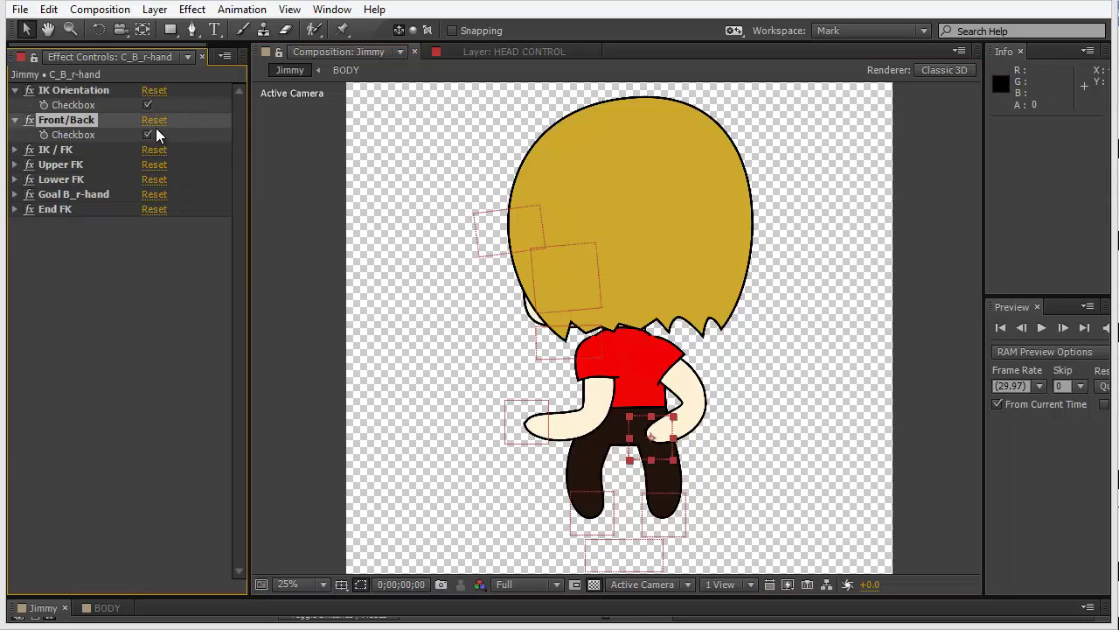
drag(594, 333, 661, 317)
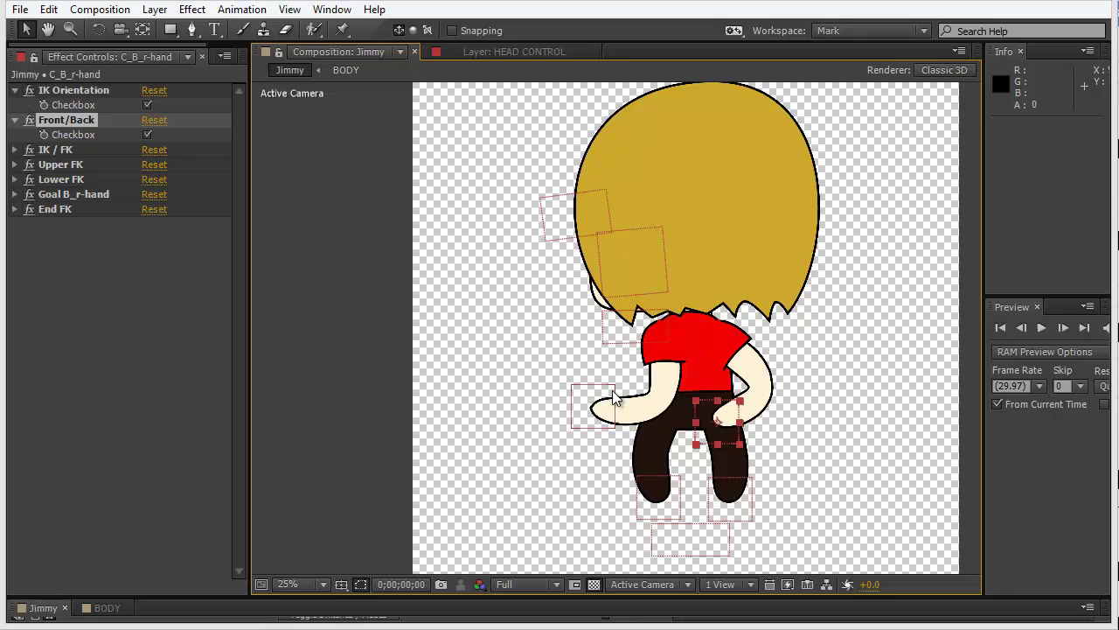
drag(600, 420, 600, 433)
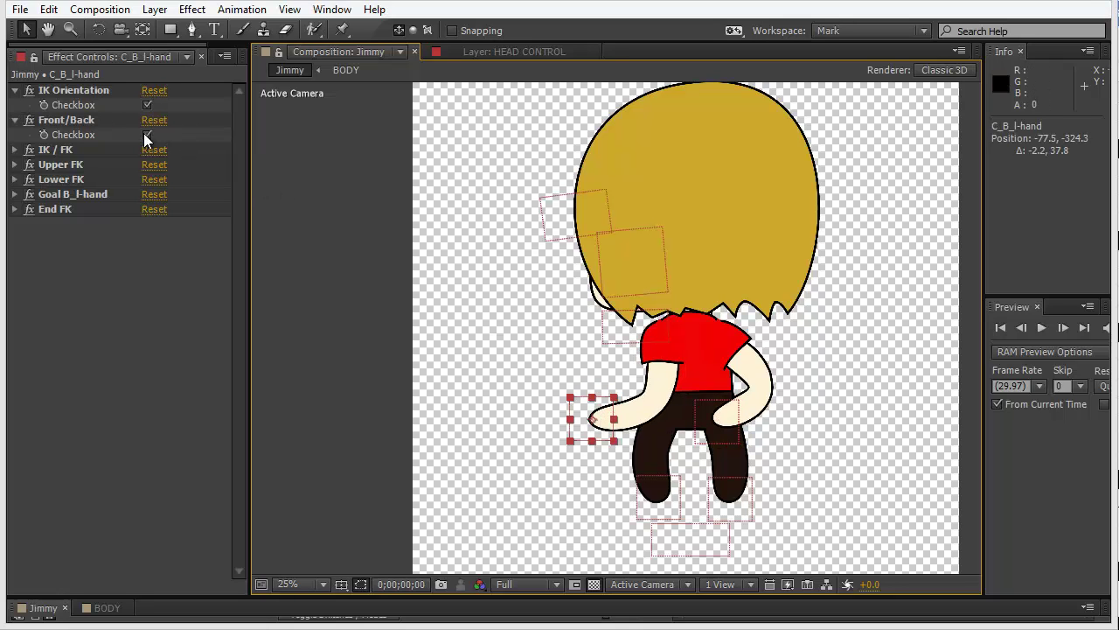
Step: Disable Front/Back on the HEAD CONTROL, move it to about 208, 121, and nudge the EYEBROW CONTROL to about -38.4, 666.5
click(621, 333)
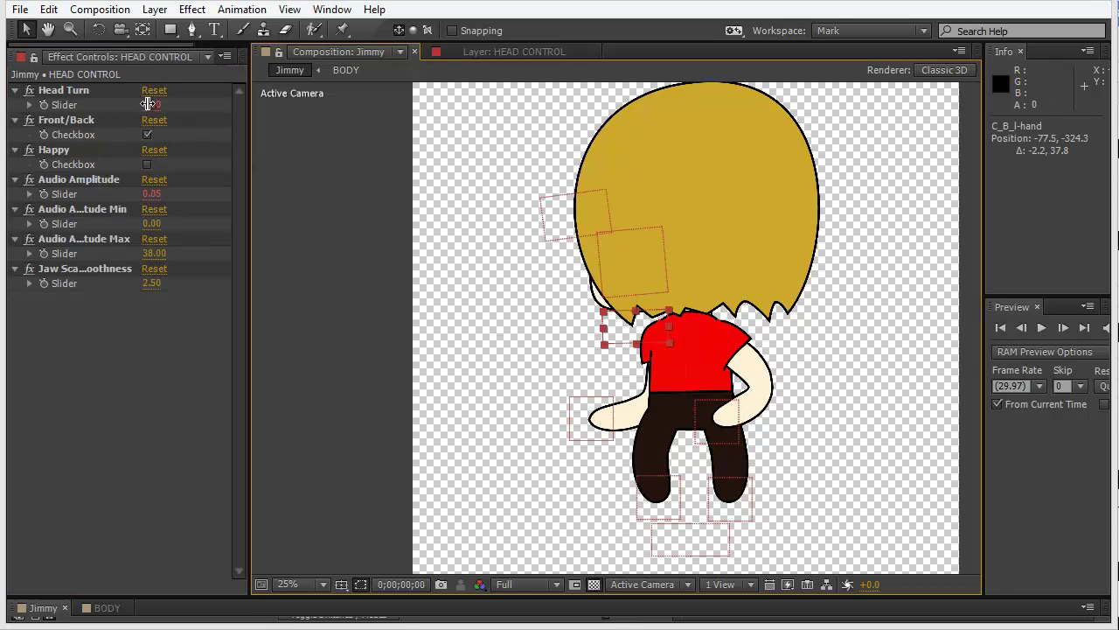
click(146, 135)
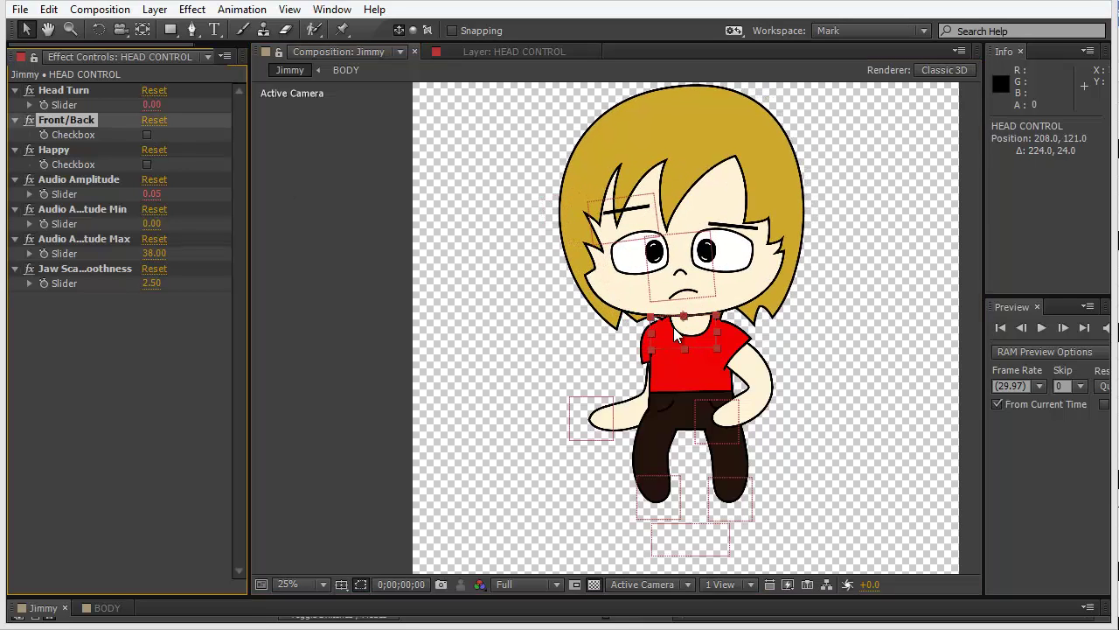
click(623, 235)
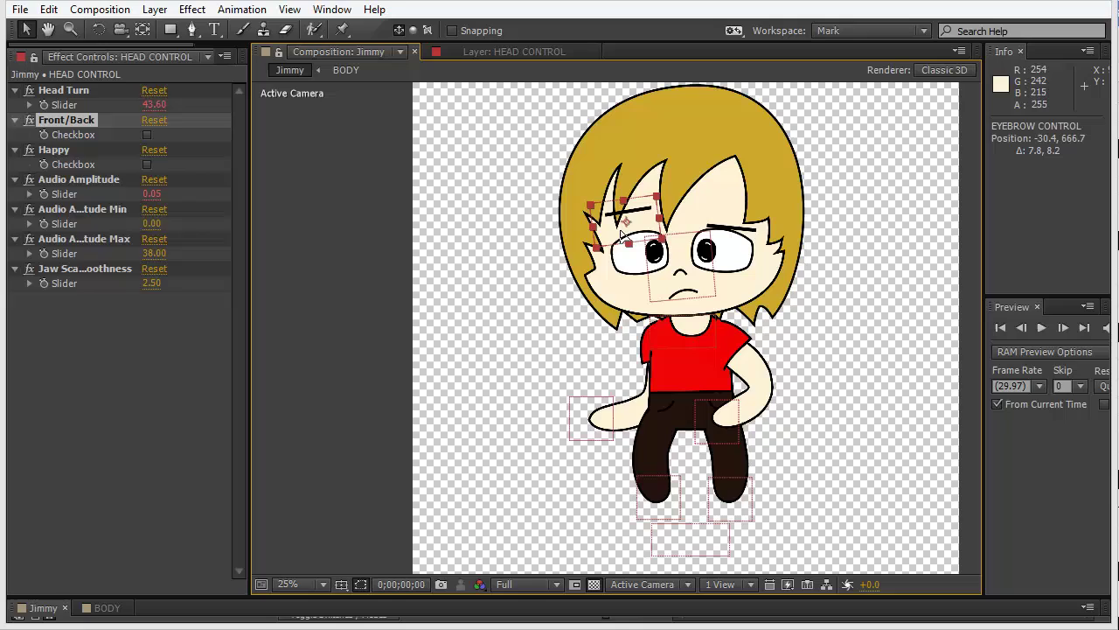
Step: Enable Happy on the HEAD CONTROL to make the mouth smile, and reposition and rotate the EYEBROW CONTROL
click(681, 327)
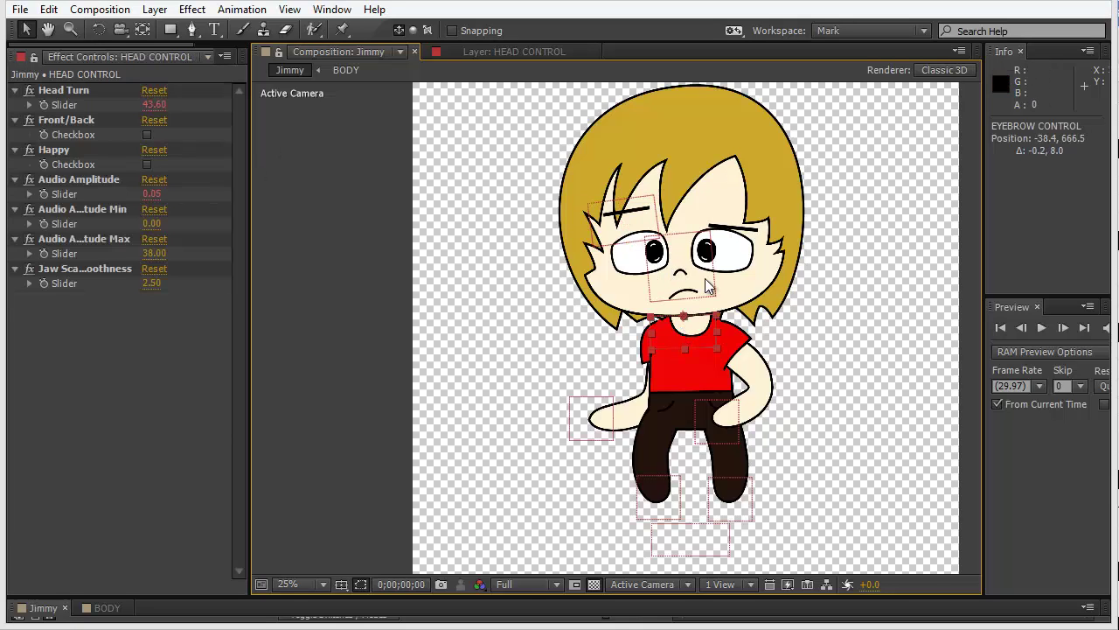
click(146, 165)
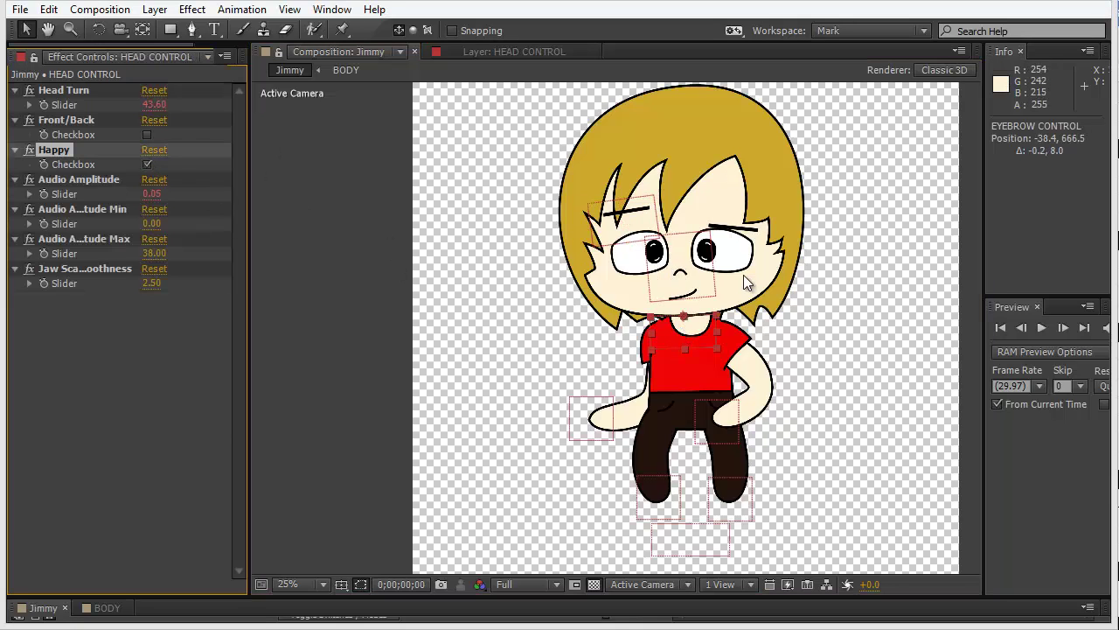
click(632, 220)
mouse_move(640, 216)
mouse_down()
mouse_move(643, 206)
mouse_move(681, 230)
mouse_move(652, 226)
mouse_up()
key(w)
key(v)
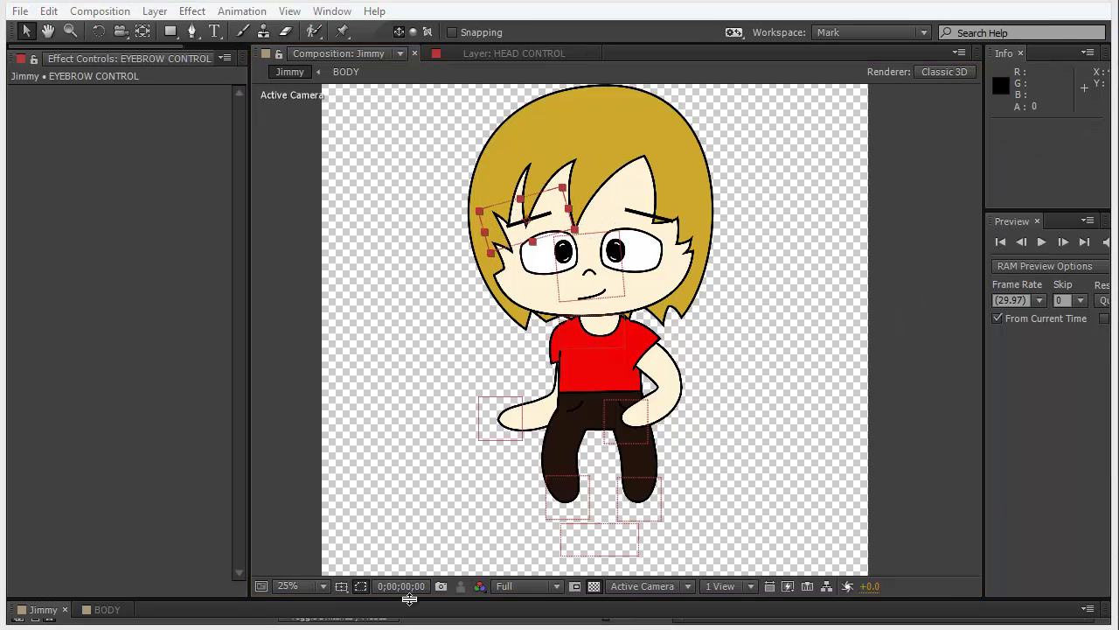
Step: Enlarge the timeline area and delete the Jimmy Talks.wav audio layer
drag(409, 599, 410, 337)
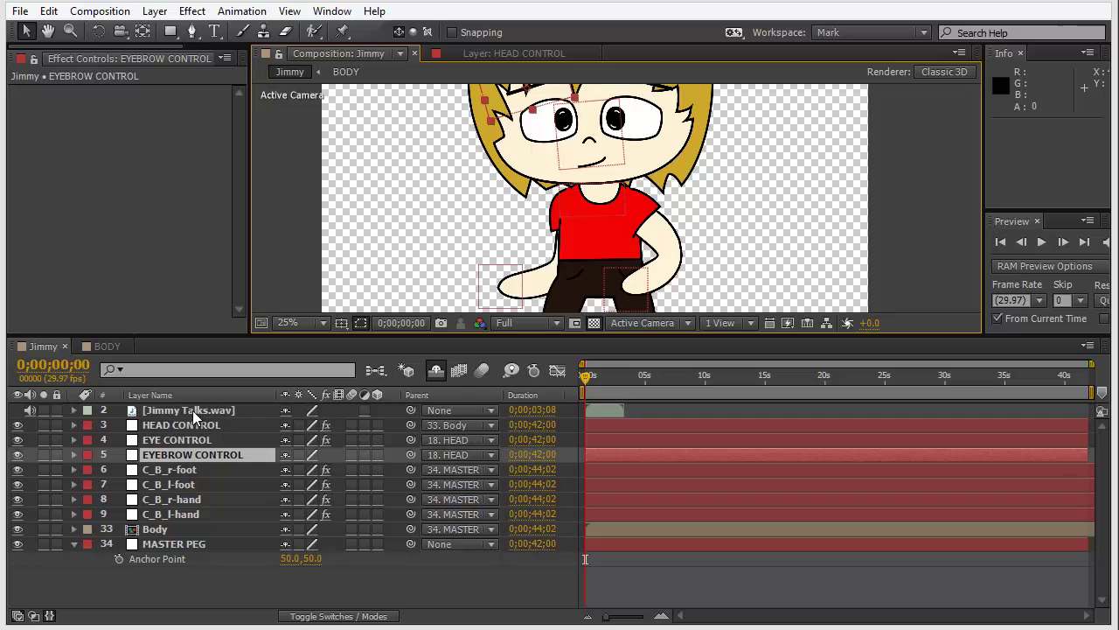
click(194, 413)
key(Delete)
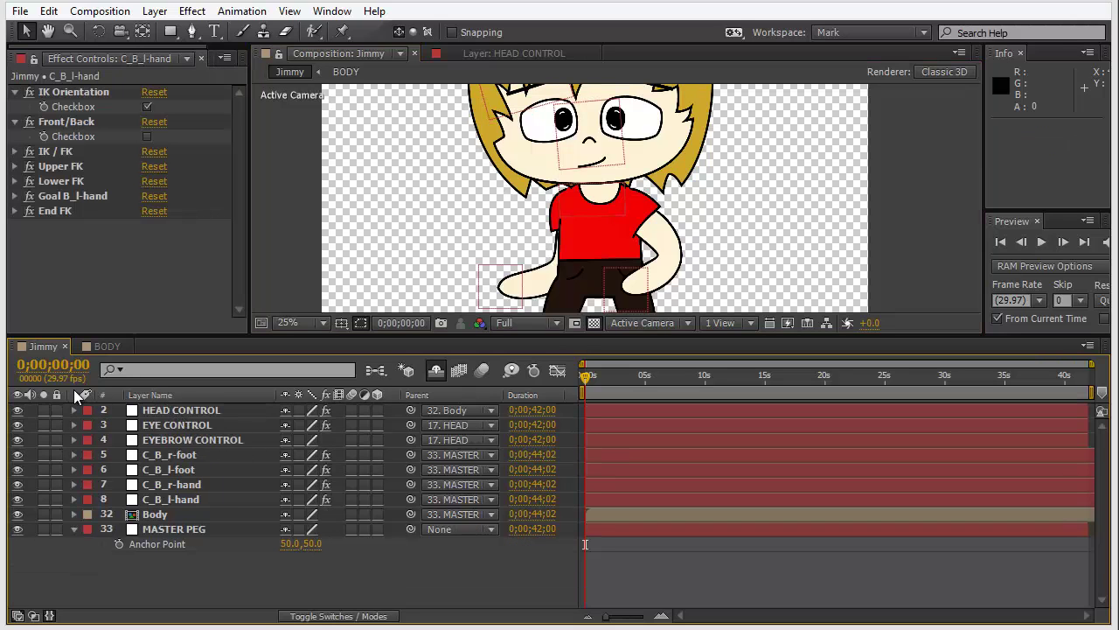
Step: Reveal the shy layers, delete the Audio Amplitude layer, and hide the shy layers again
click(435, 369)
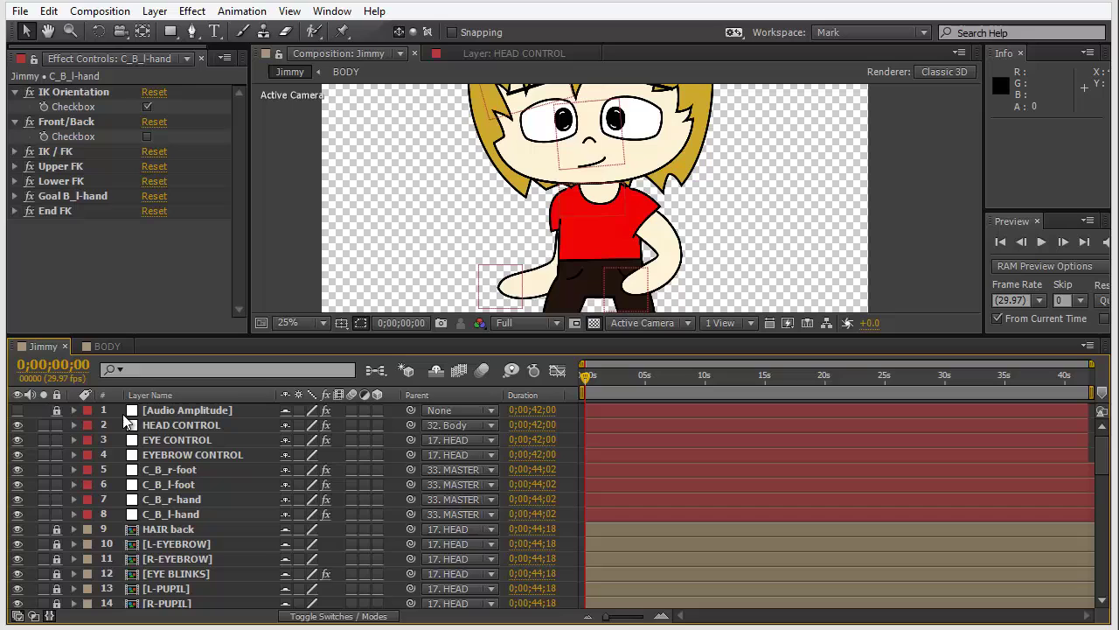
click(179, 409)
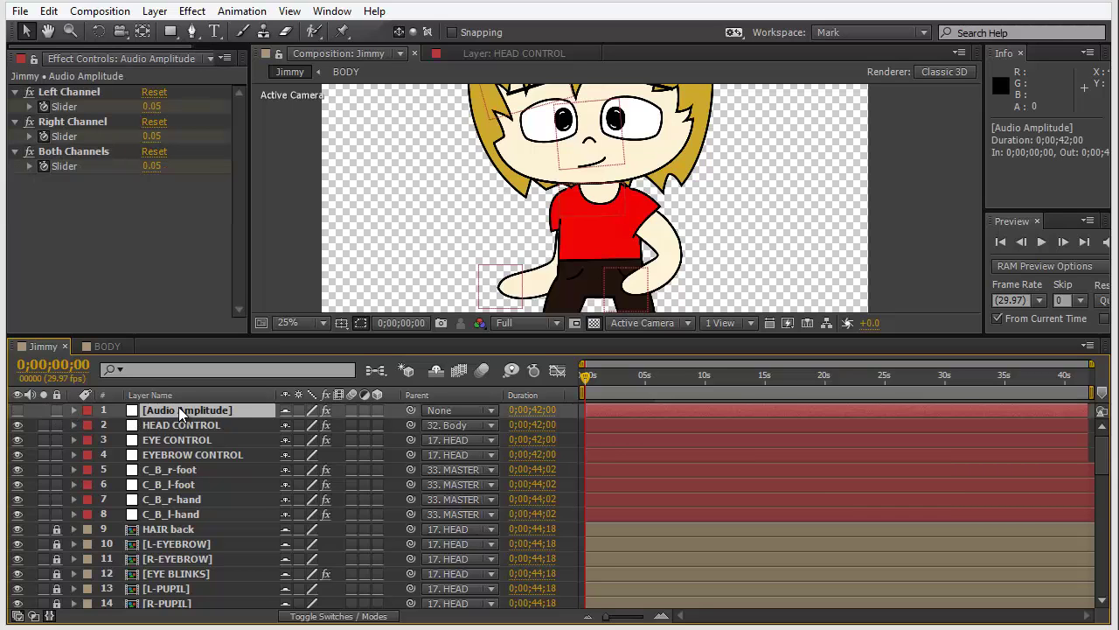
key(Delete)
click(187, 409)
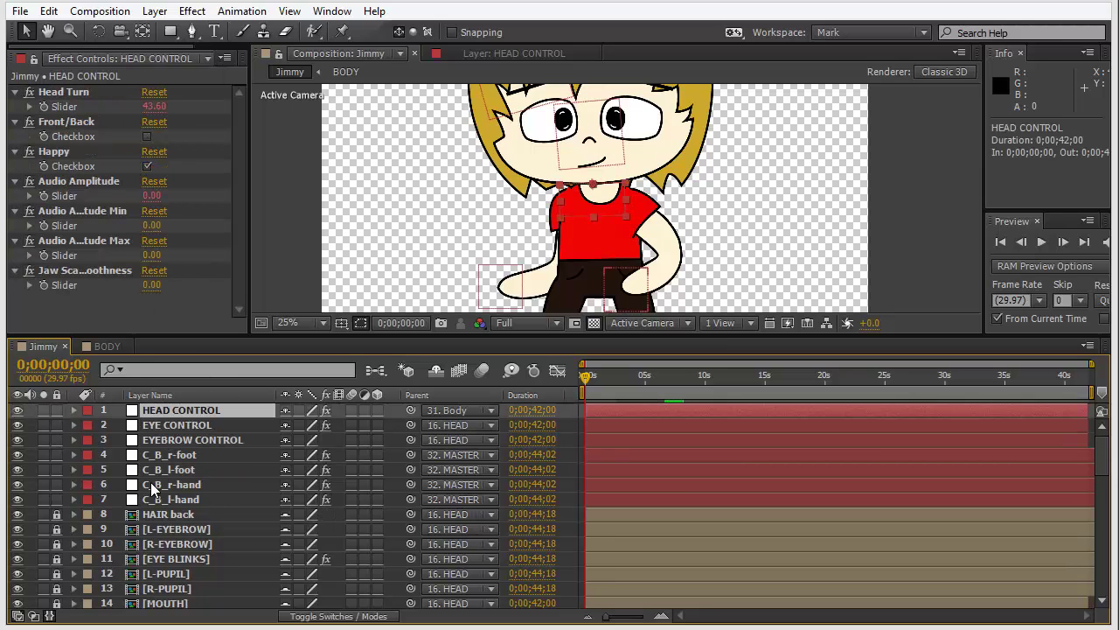
click(436, 371)
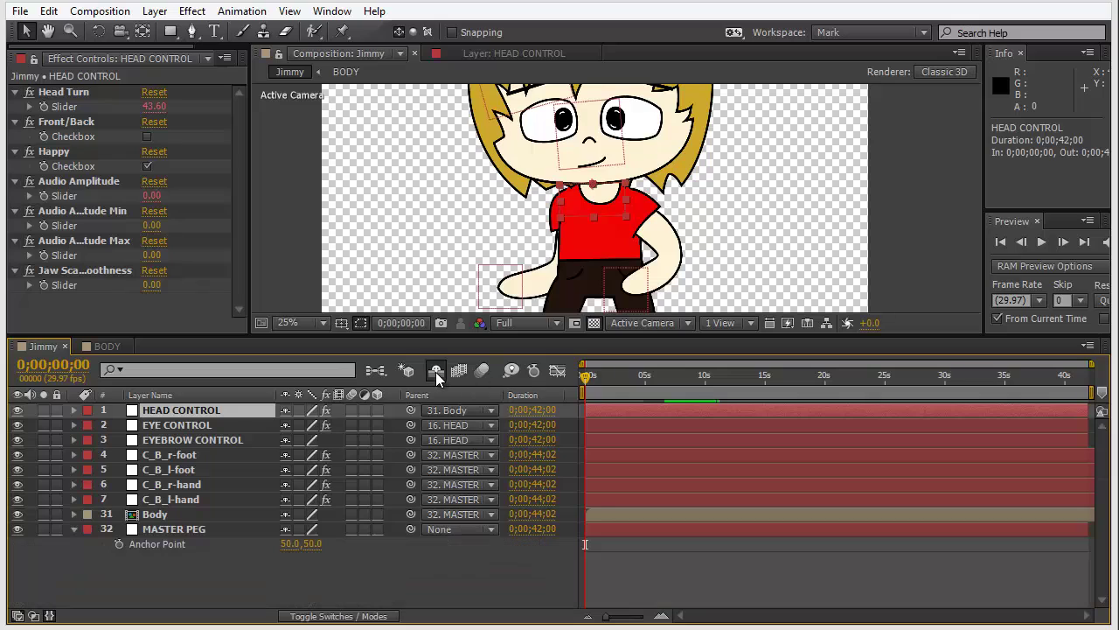
Step: Collapse the MASTER PEG layer's properties and widen the Effect Controls panel
click(192, 585)
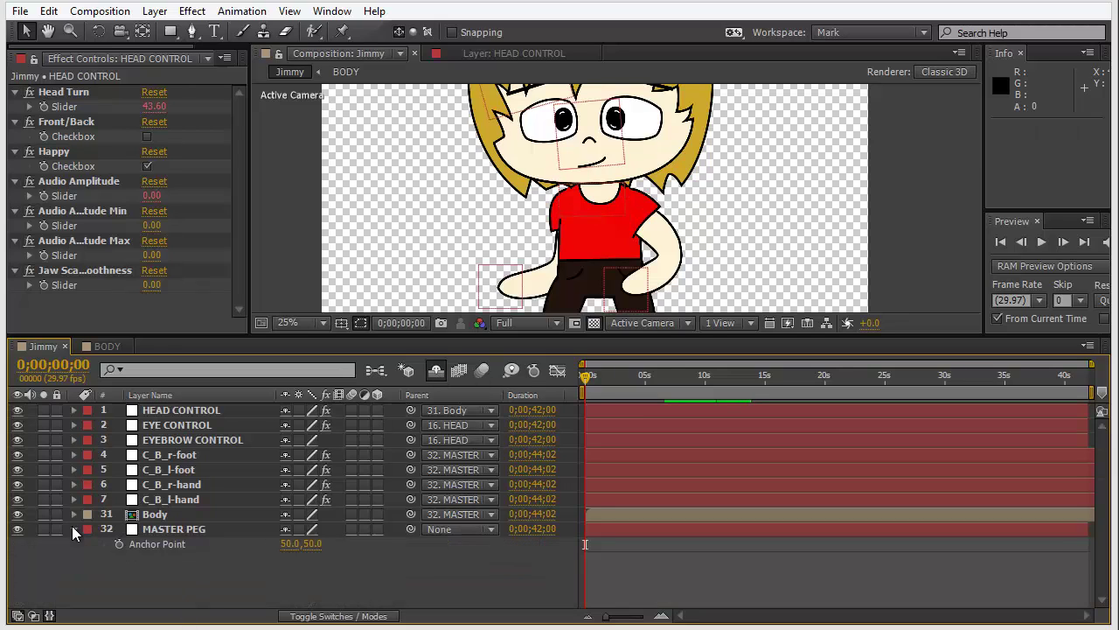
click(74, 529)
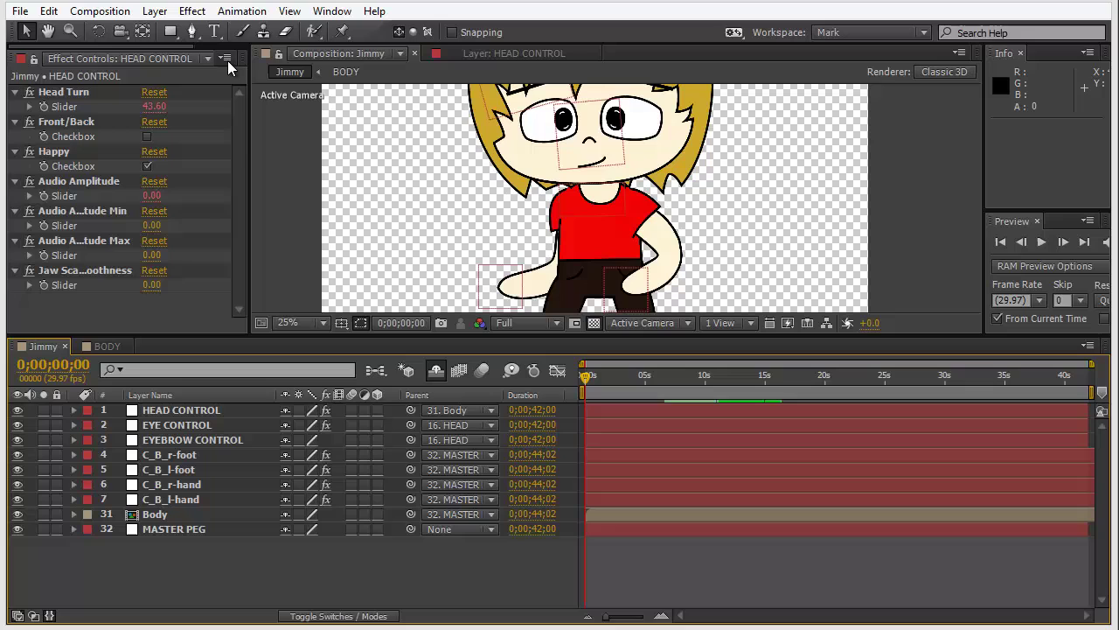
drag(246, 137, 347, 136)
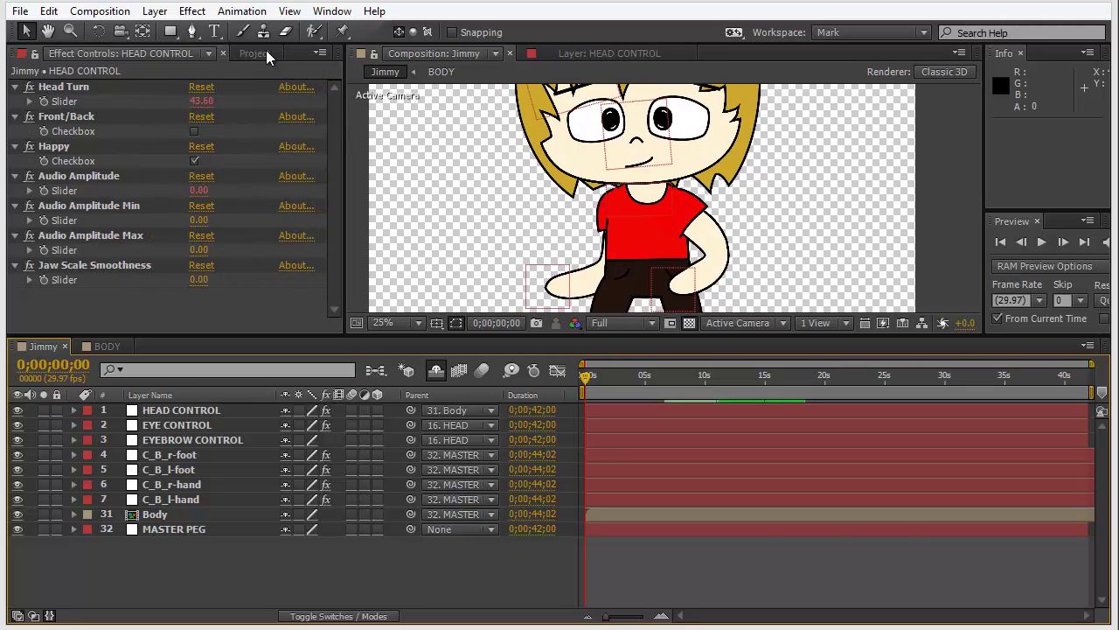
Step: Add the Jimmy Talks.wav audio from the project to the top of the Jimmy composition's layer stack
click(262, 53)
scroll(106, 248, down, 3)
scroll(85, 213, up, 1)
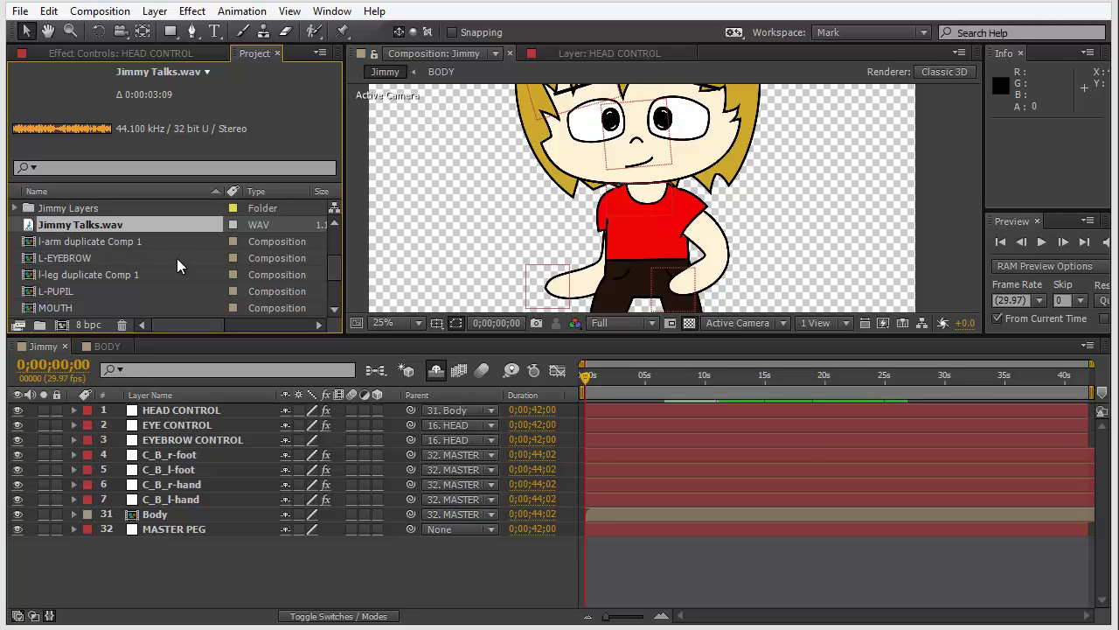
drag(177, 258, 215, 407)
Step: Convert the Jimmy Talks.wav layer's audio to keyframes and show the channel sliders of the Audio Amplitude layer
right_click(168, 410)
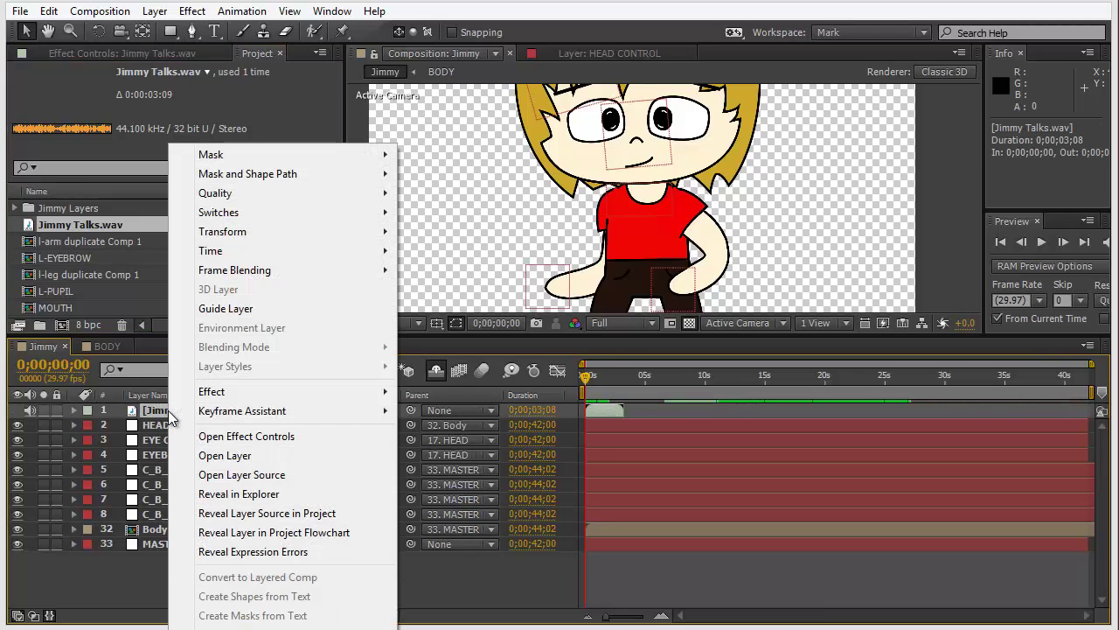
mouse_move(229, 419)
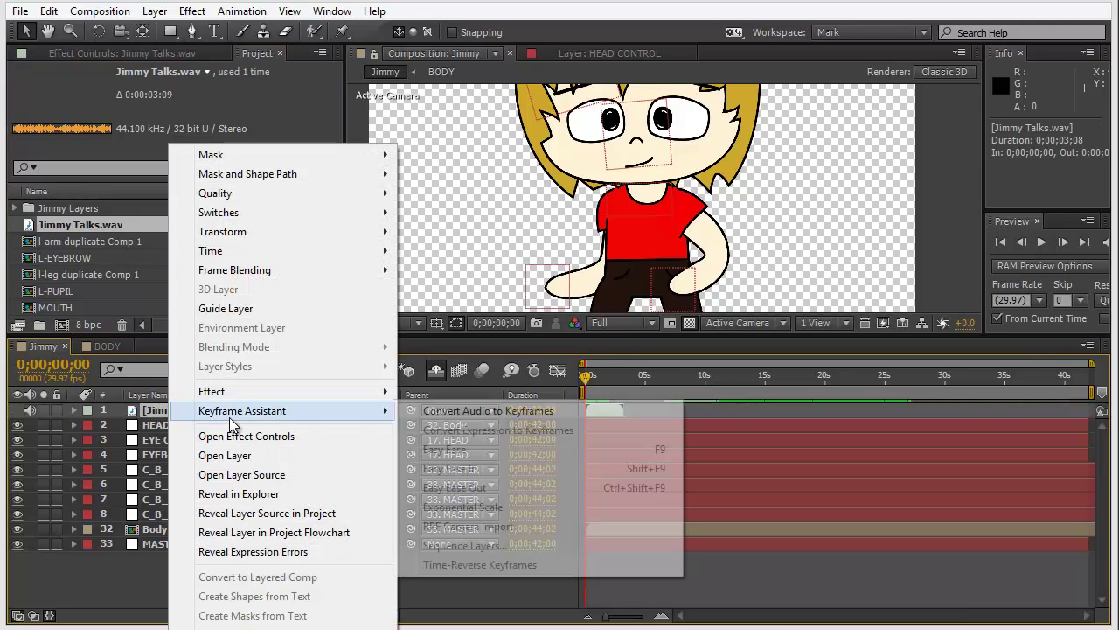
click(455, 418)
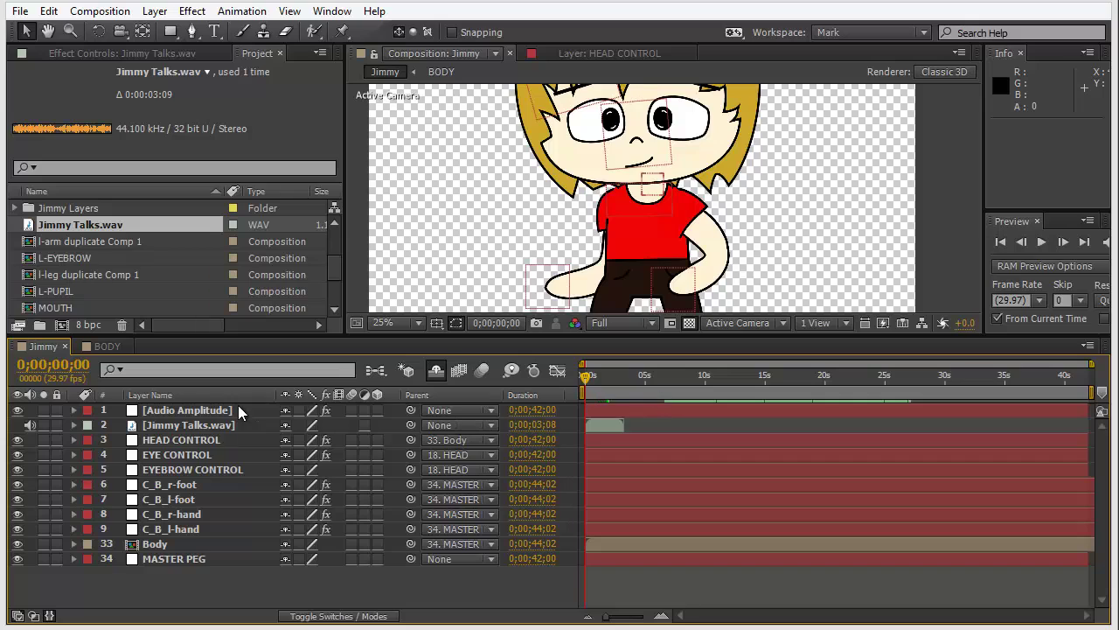
click(209, 409)
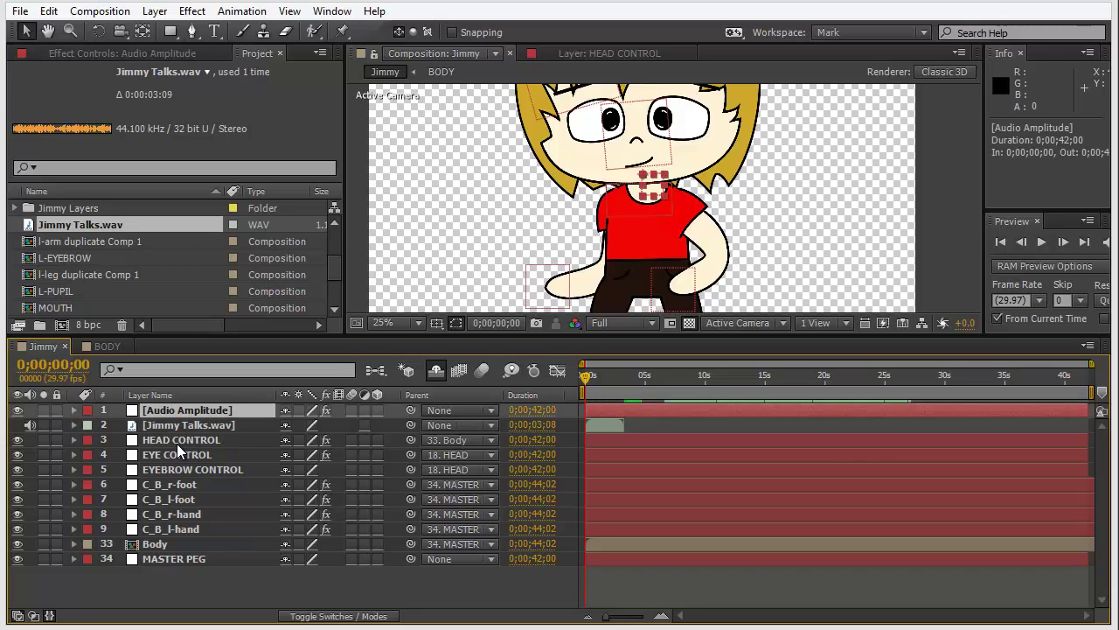
click(86, 51)
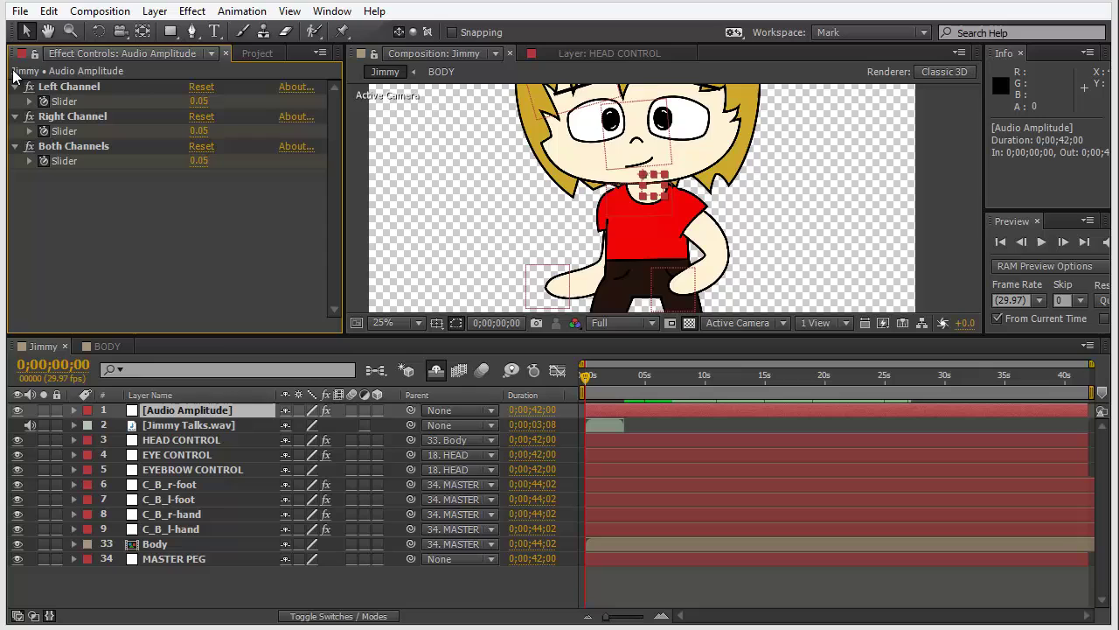
Step: On the HEAD CONTROL layer, set Audio Amplitude Max to 38 and Jaw Scale Smoothness to 2.5
click(163, 440)
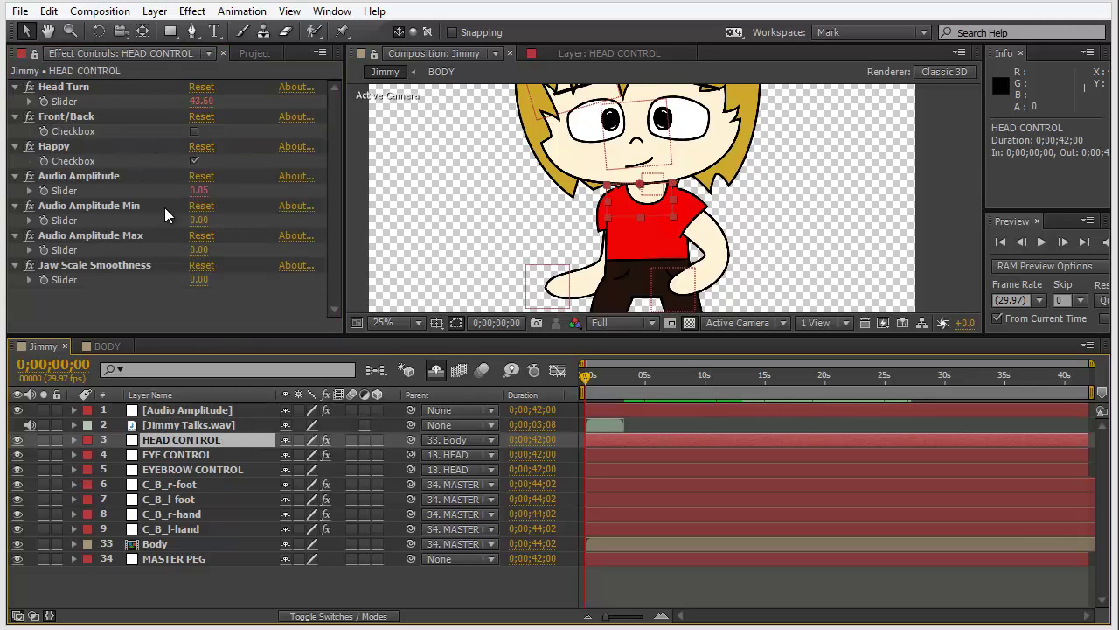
click(194, 250)
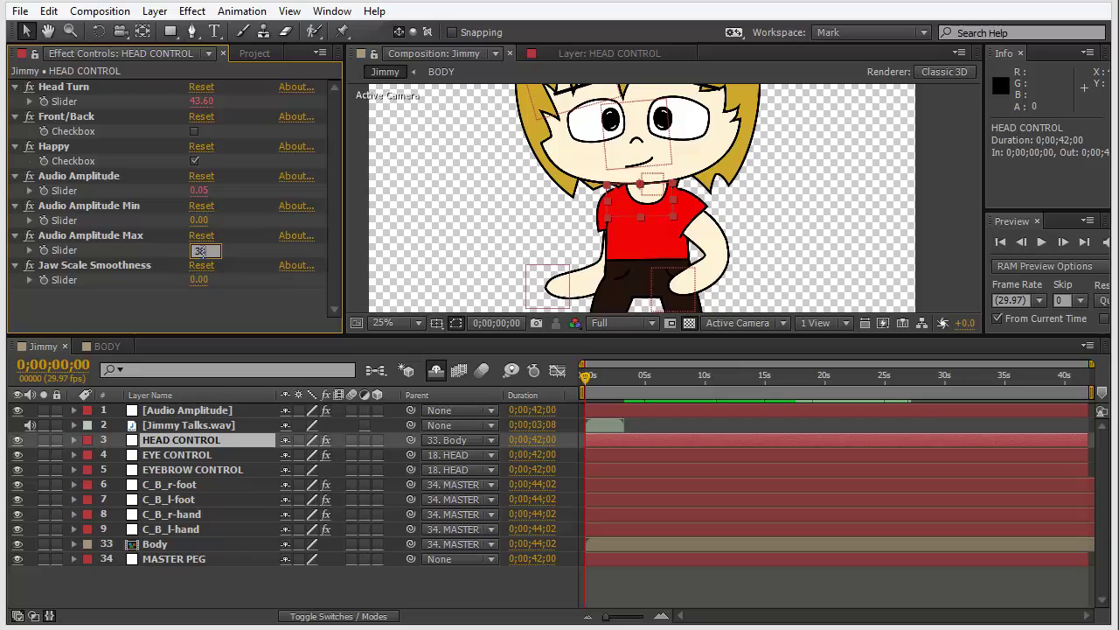
key(Tab)
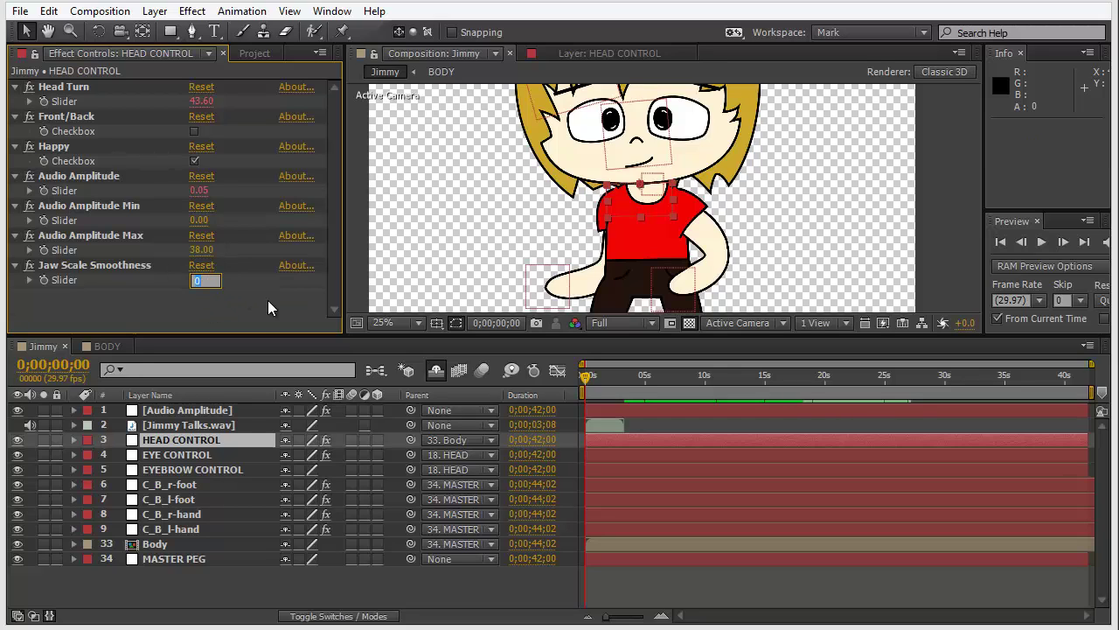
text(2.5)
key(Return)
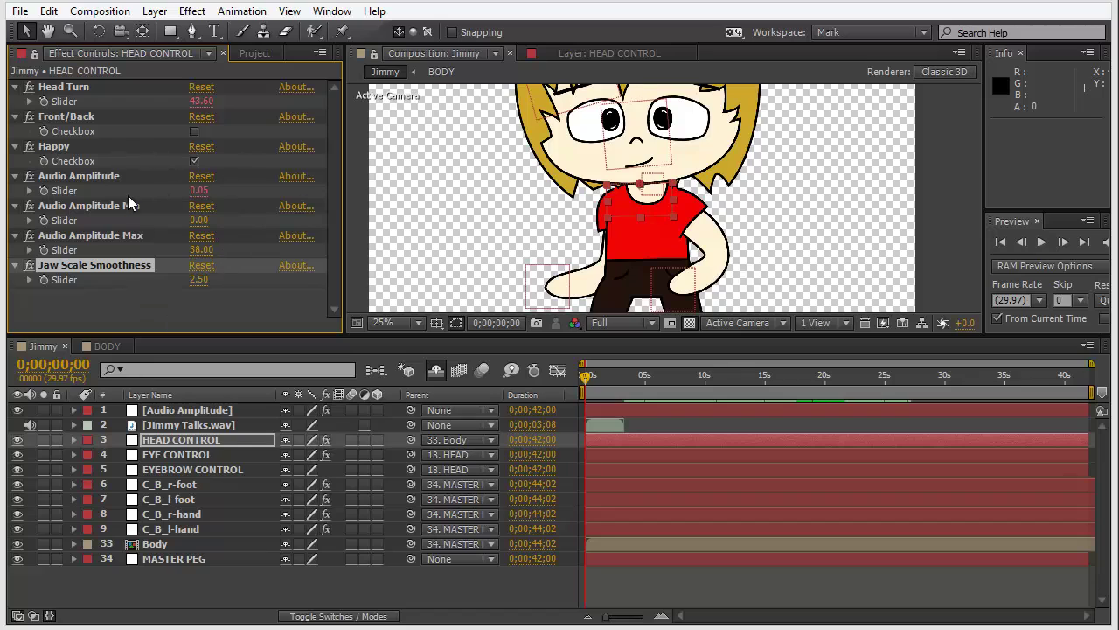
Step: Play a RAM preview of the lip sync with the smiling mouth, framed closely on the face
click(589, 378)
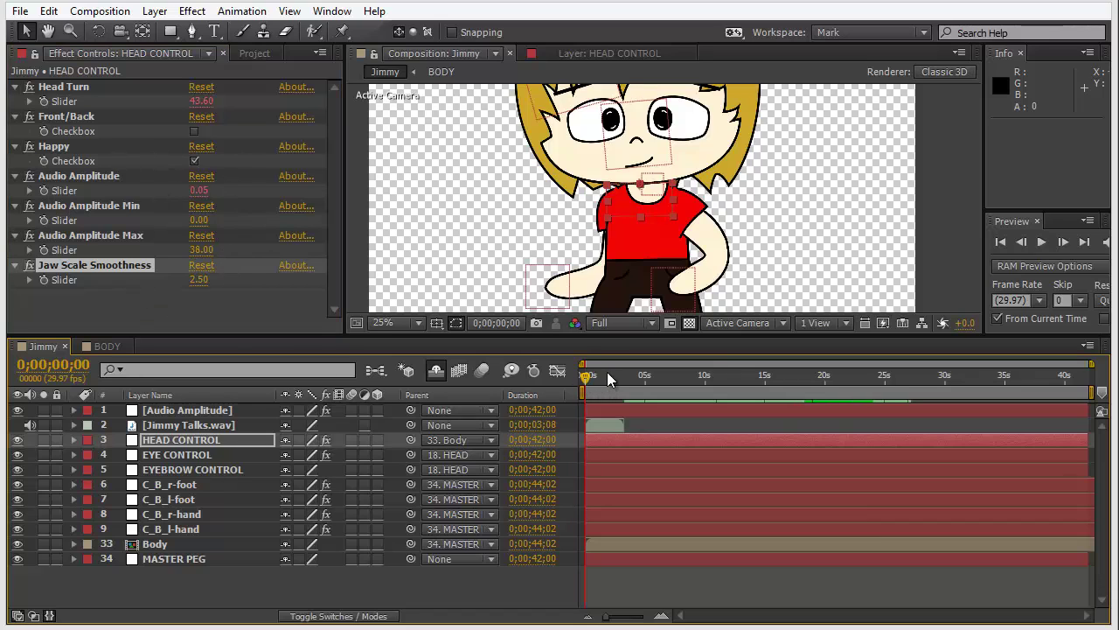
drag(640, 235, 597, 285)
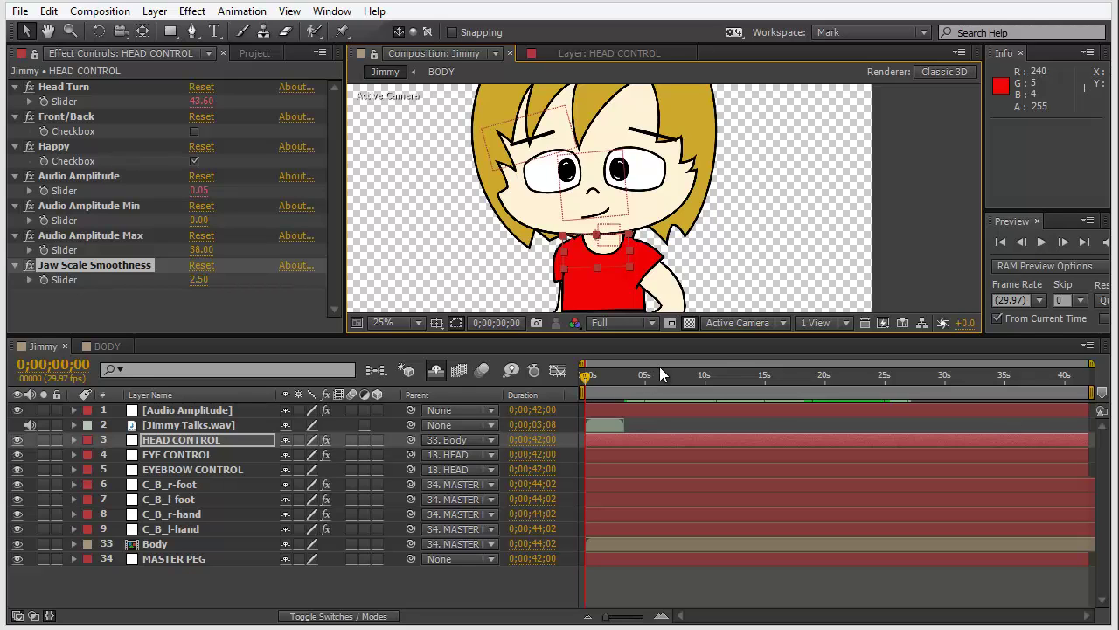
key(period)
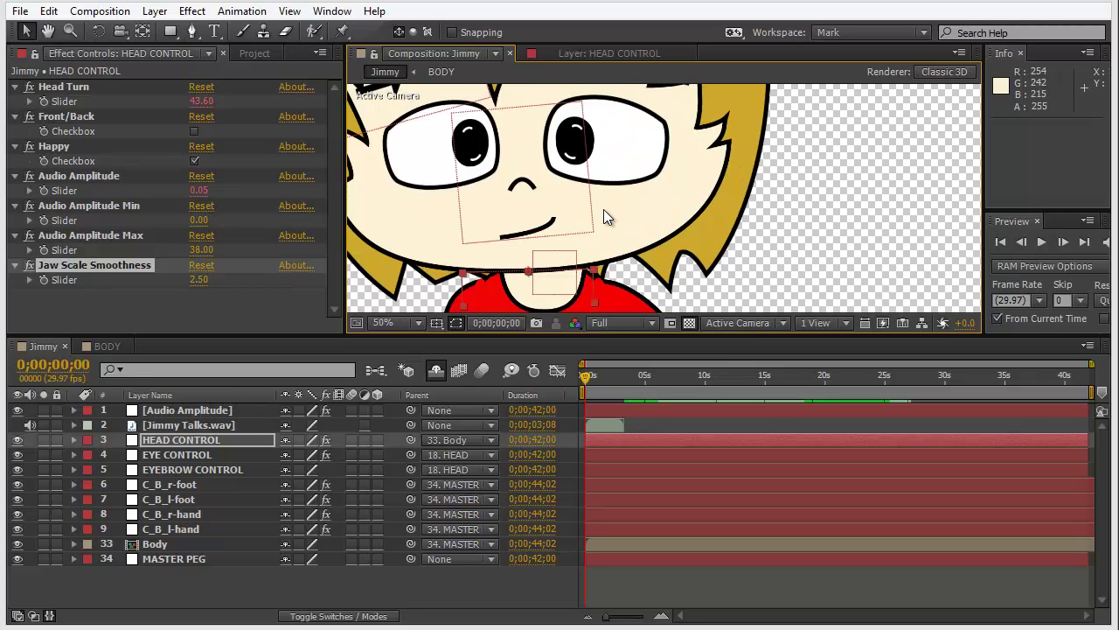
drag(525, 201, 627, 208)
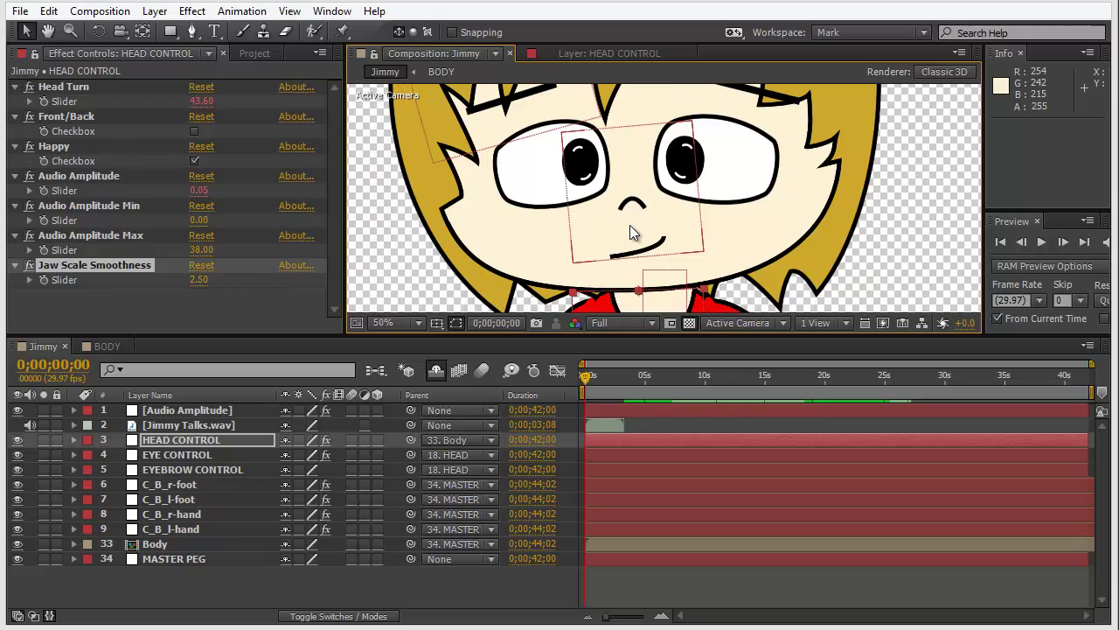
key(KP_0)
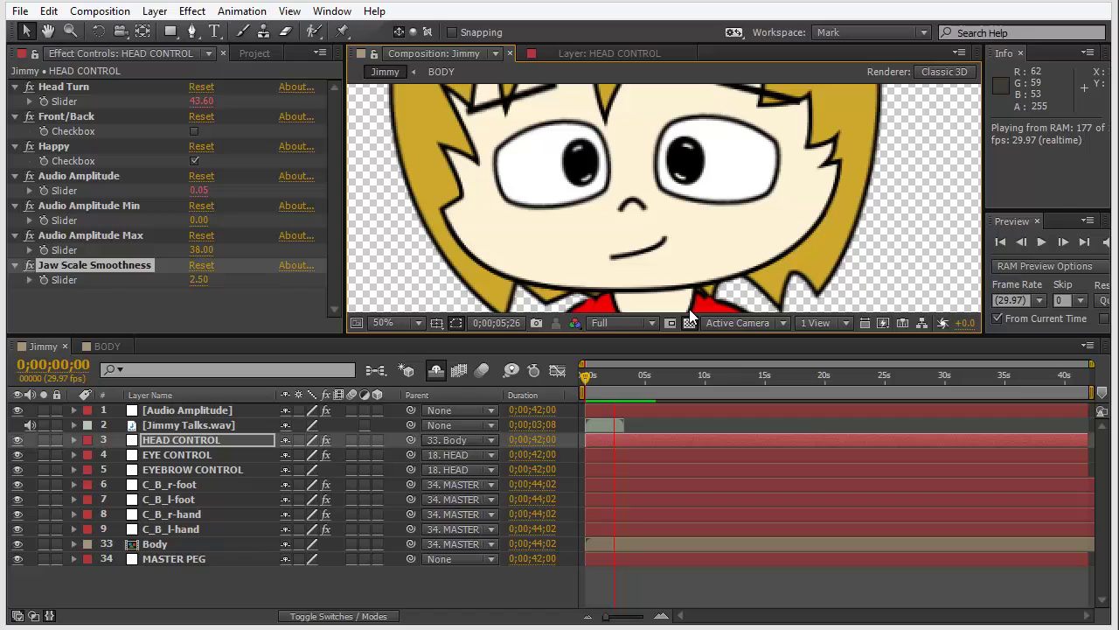
key(space)
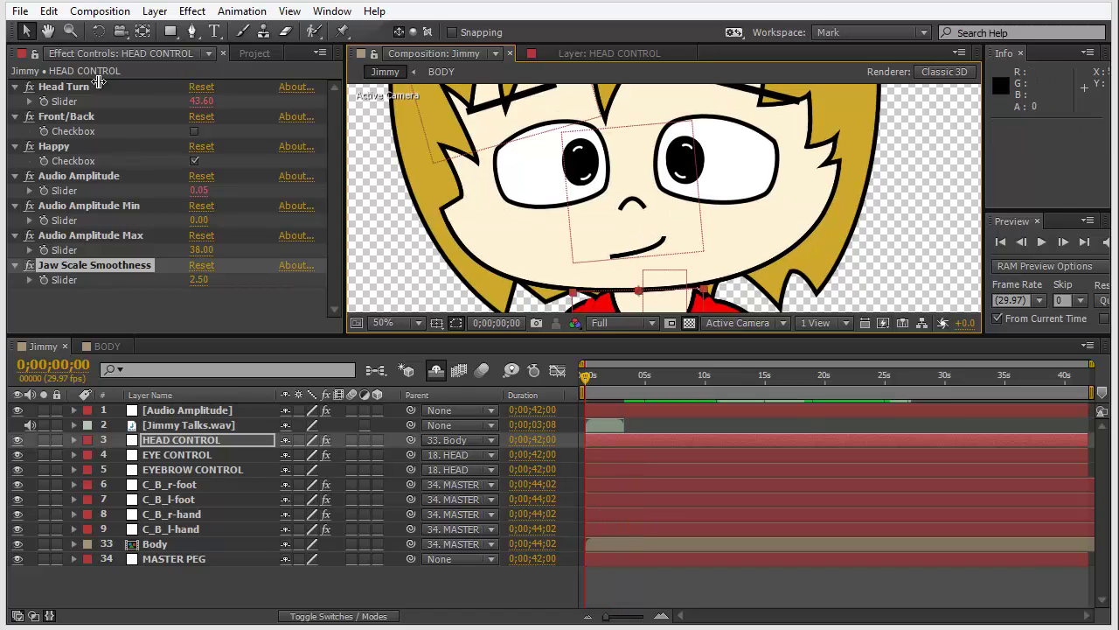
Step: Disable Happy on the HEAD CONTROL and play a RAM preview of the lip sync with the frowning mouth
scroll(583, 191, down, 2)
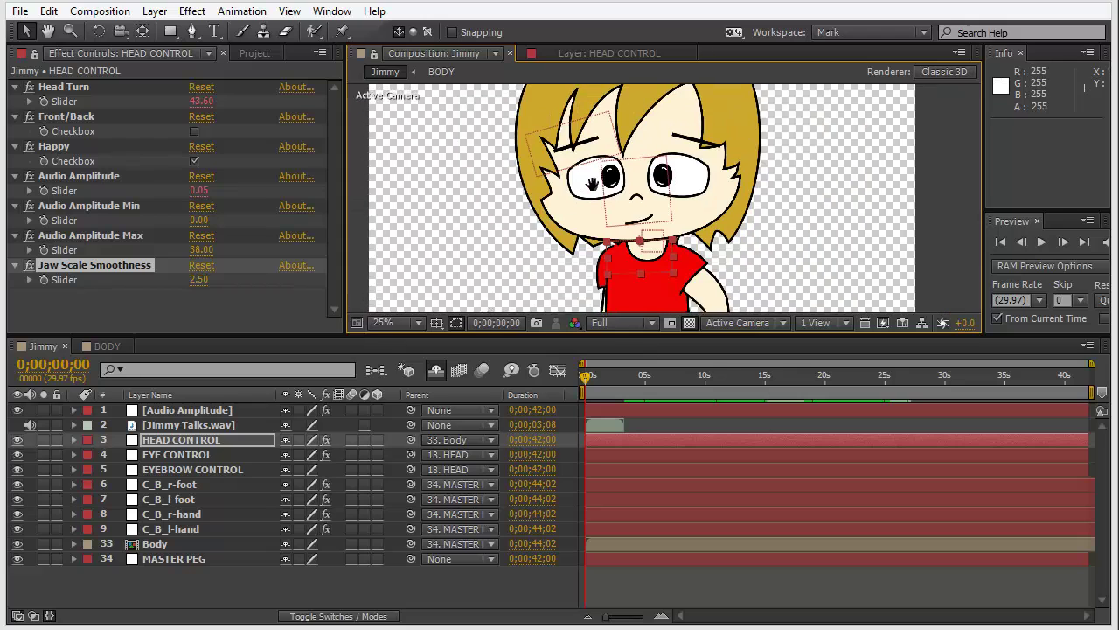
drag(584, 186, 609, 194)
scroll(680, 227, up, 2)
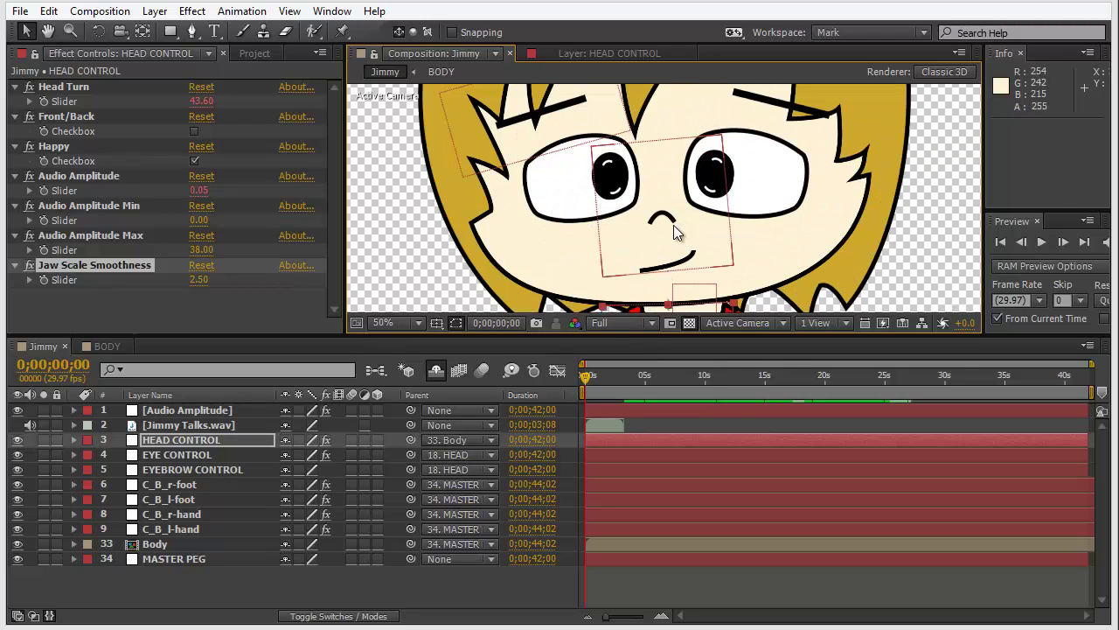
click(194, 163)
drag(708, 225, 676, 253)
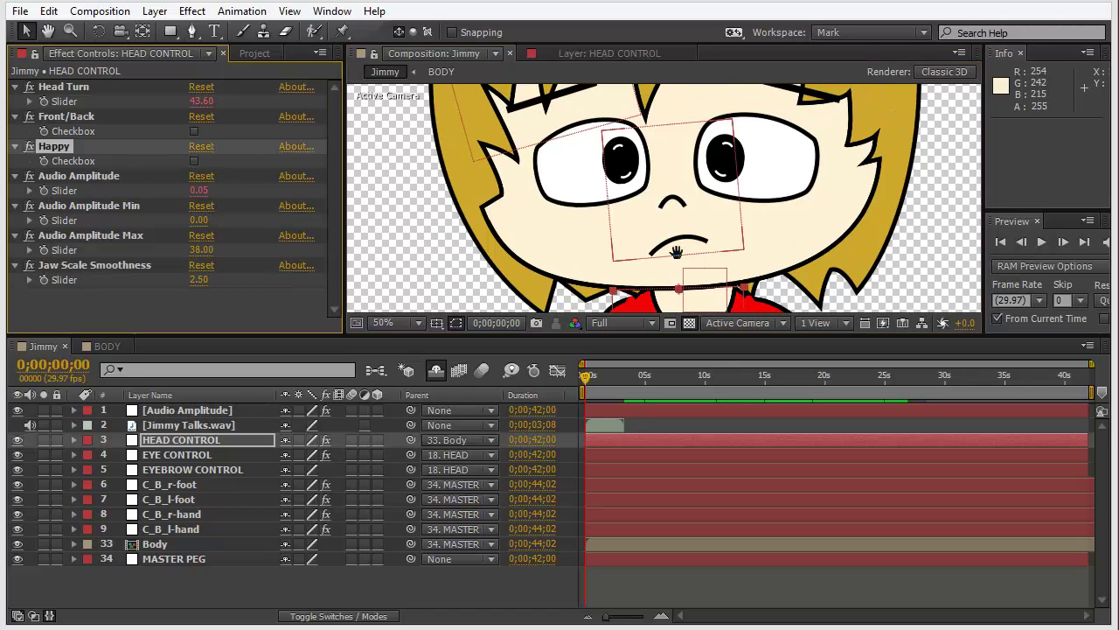
key(KP_0)
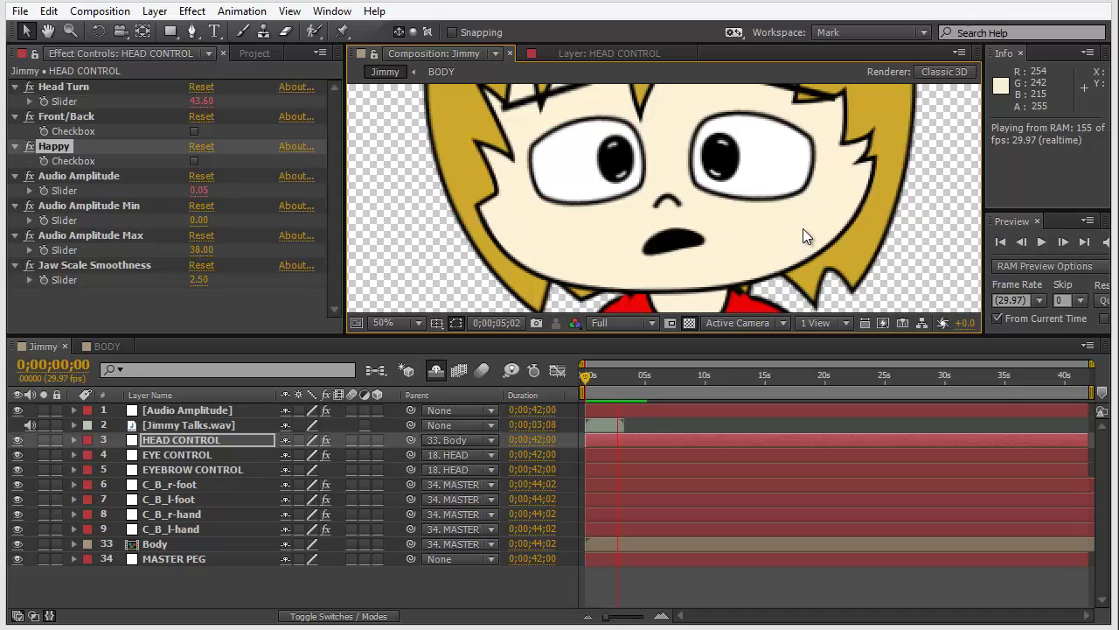
key(space)
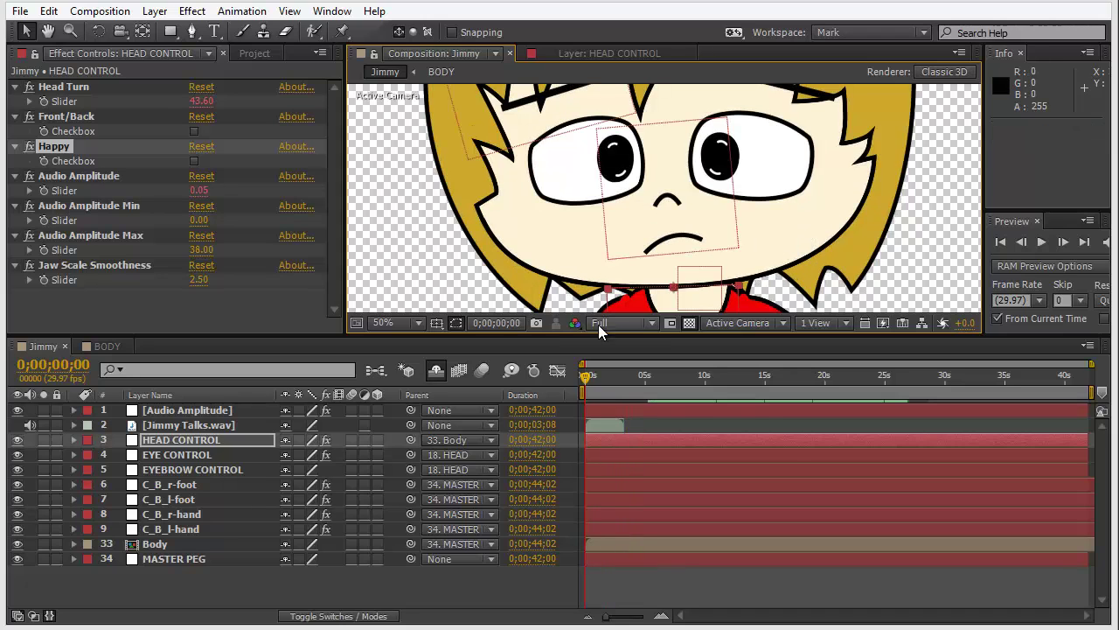
Step: Scrub through the start of the audio to check the jaw movement, return to the first frame and preview the animation again
drag(700, 202, 727, 218)
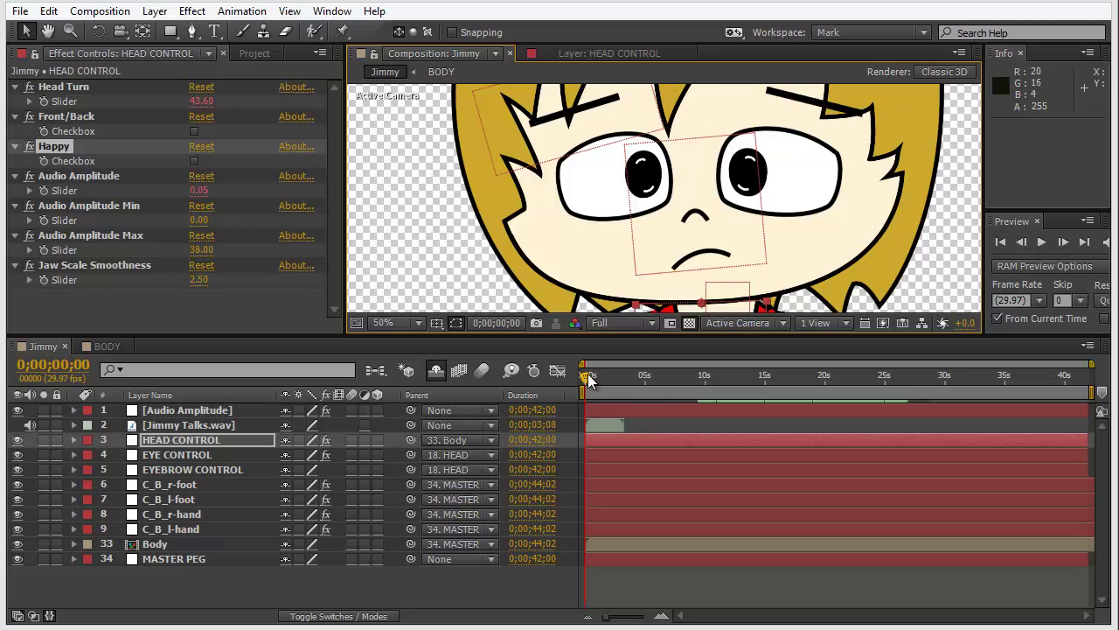
mouse_move(591, 375)
mouse_down()
mouse_move(607, 385)
mouse_move(594, 382)
mouse_up()
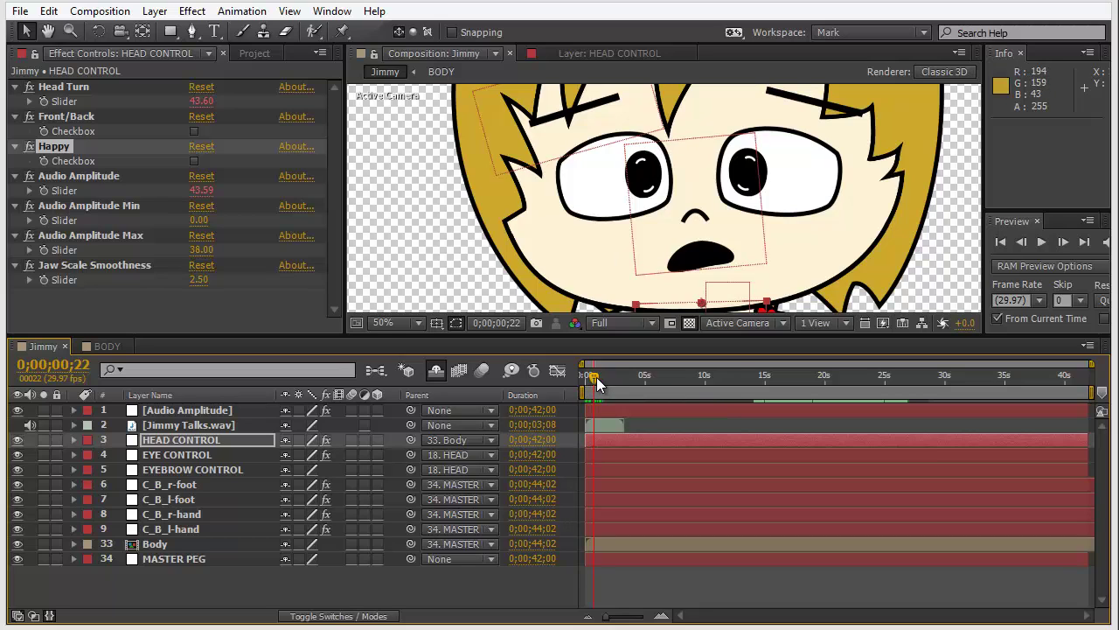
mouse_move(596, 377)
mouse_down()
mouse_move(616, 382)
mouse_move(578, 386)
mouse_up()
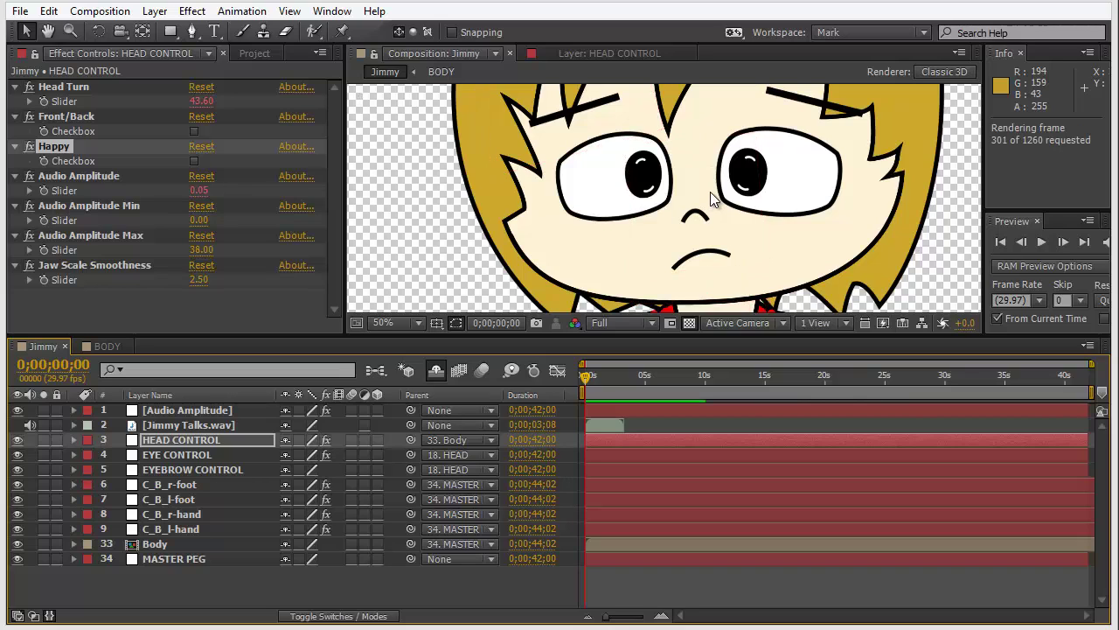
scroll(710, 192, down, 2)
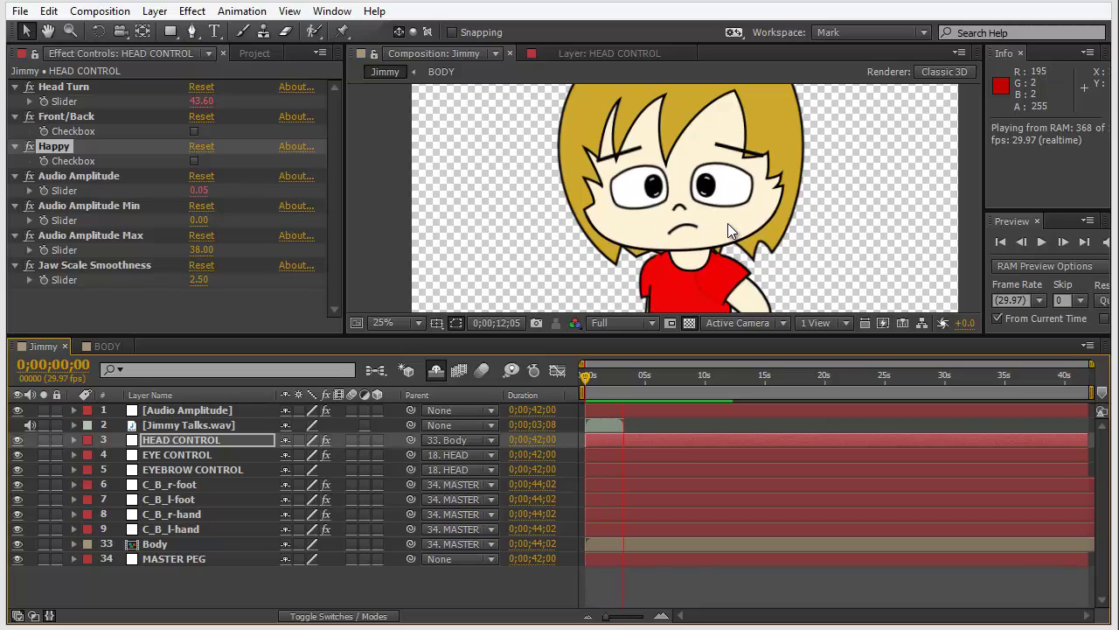
click(609, 356)
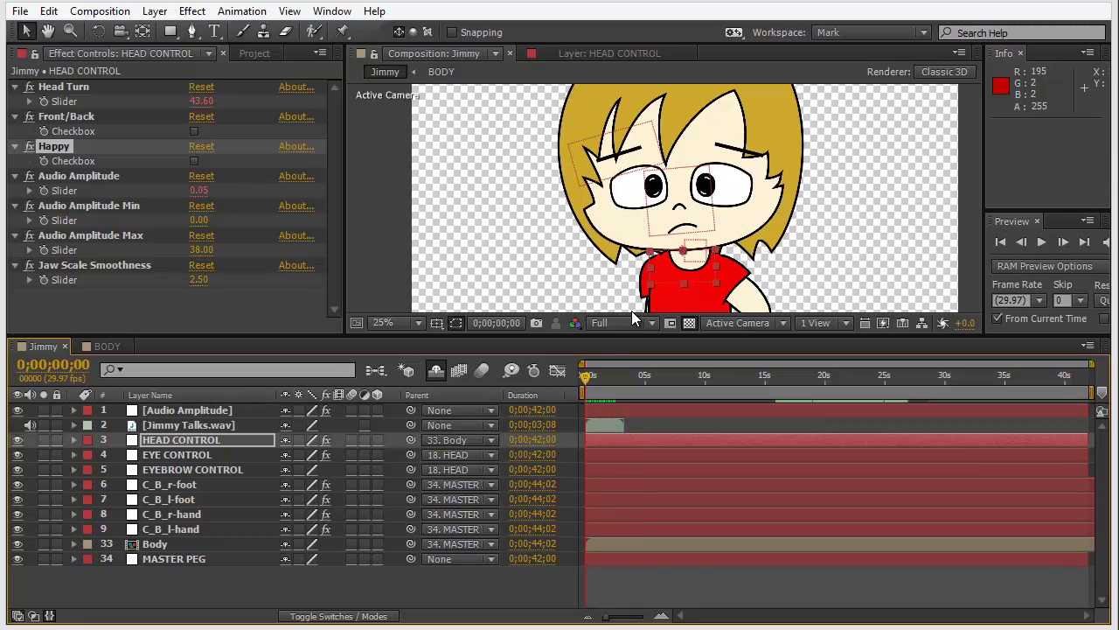
scroll(691, 262, down, 1)
drag(675, 247, 694, 197)
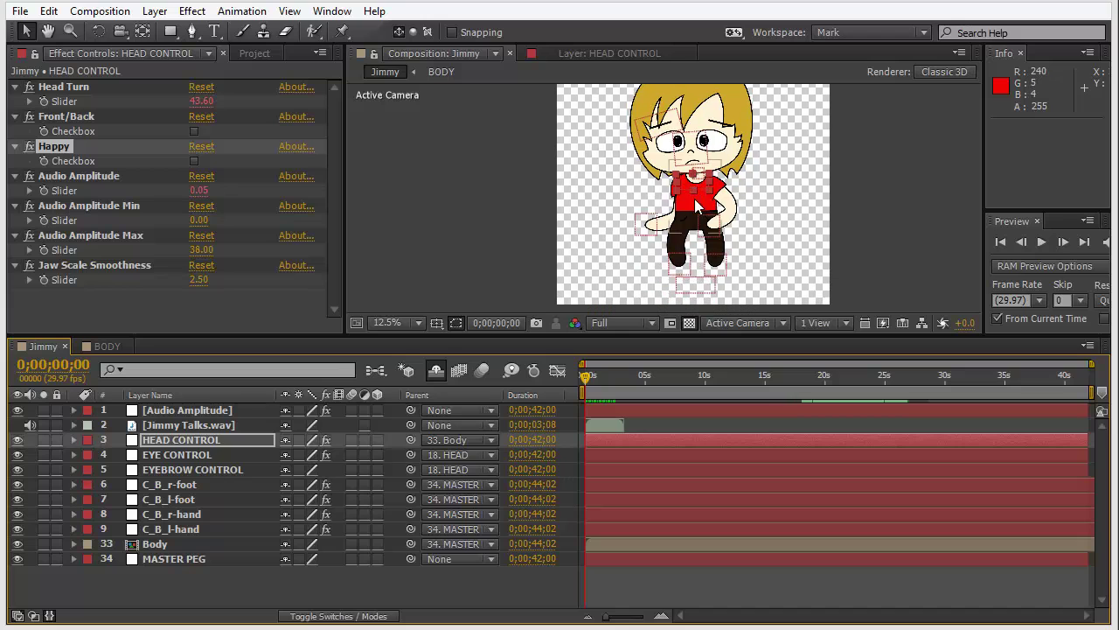
scroll(638, 185, up, 1)
click(563, 195)
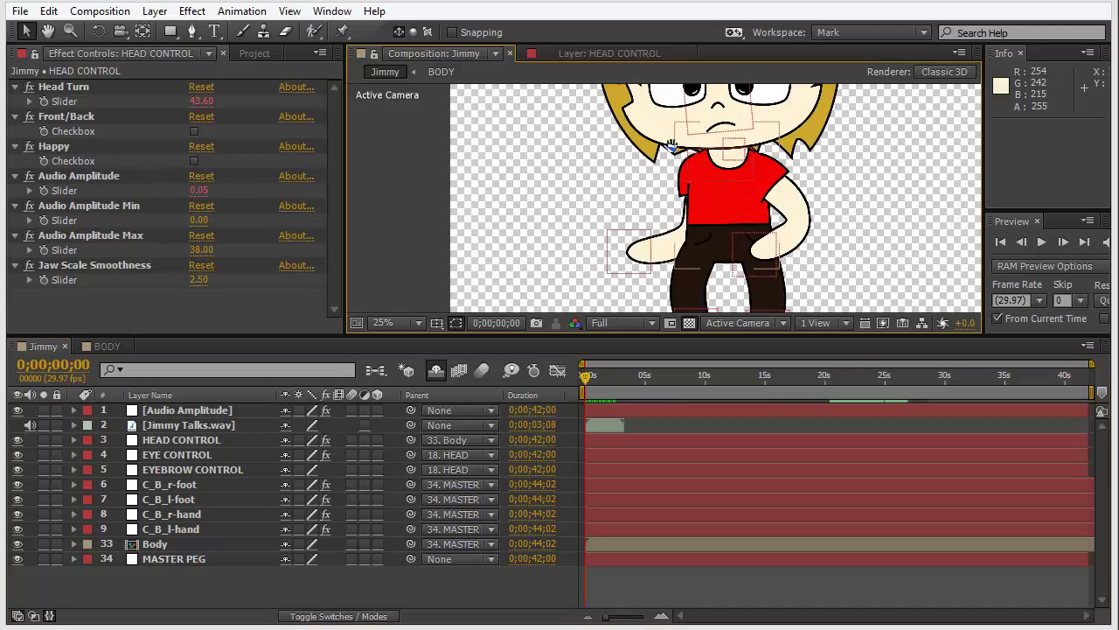
scroll(669, 128, up, 3)
scroll(669, 129, down, 3)
drag(670, 129, 615, 221)
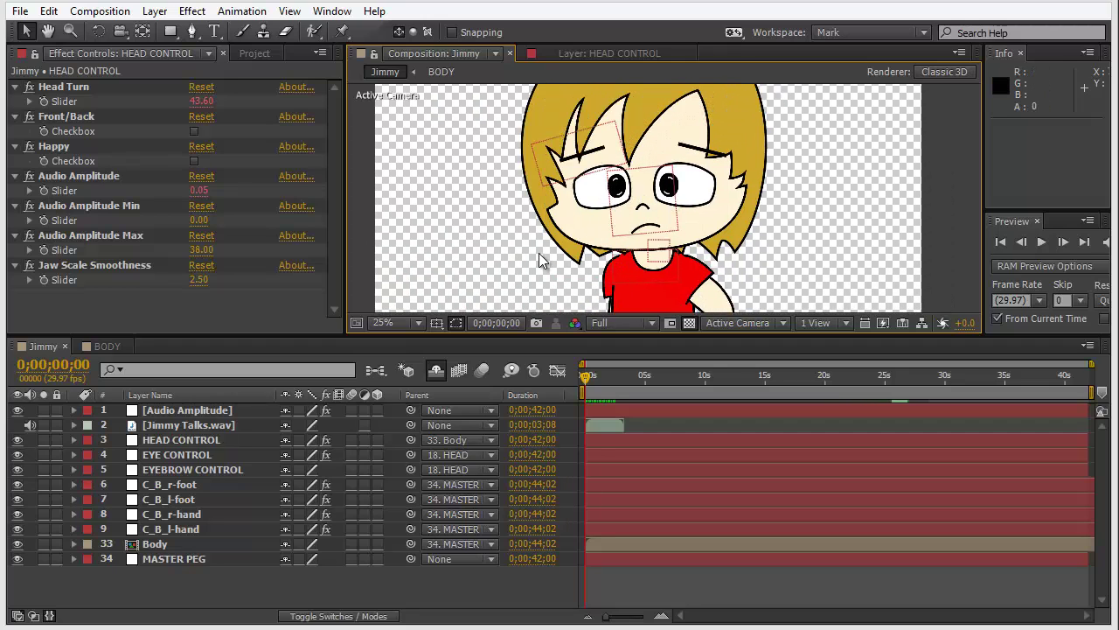
drag(537, 257, 531, 149)
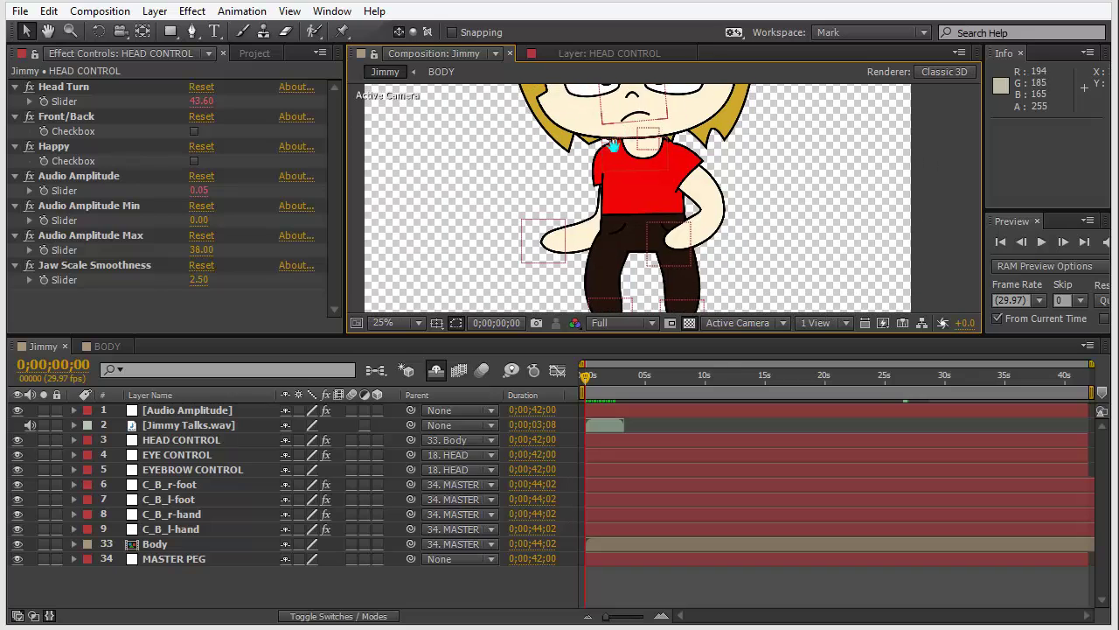
drag(614, 145, 570, 234)
drag(553, 156, 590, 182)
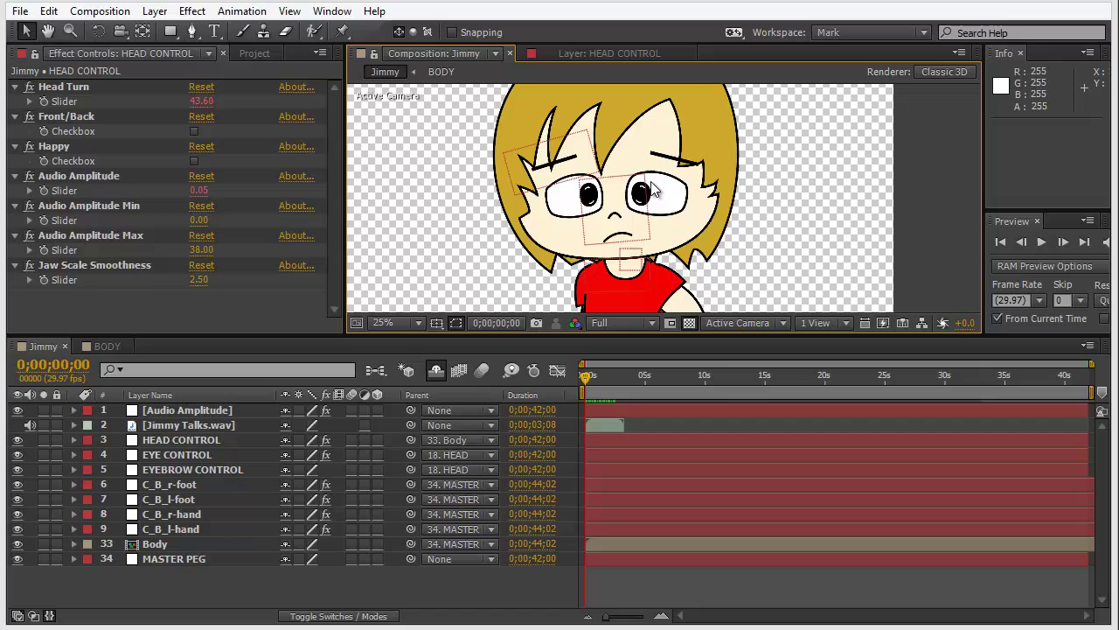
drag(616, 241, 687, 160)
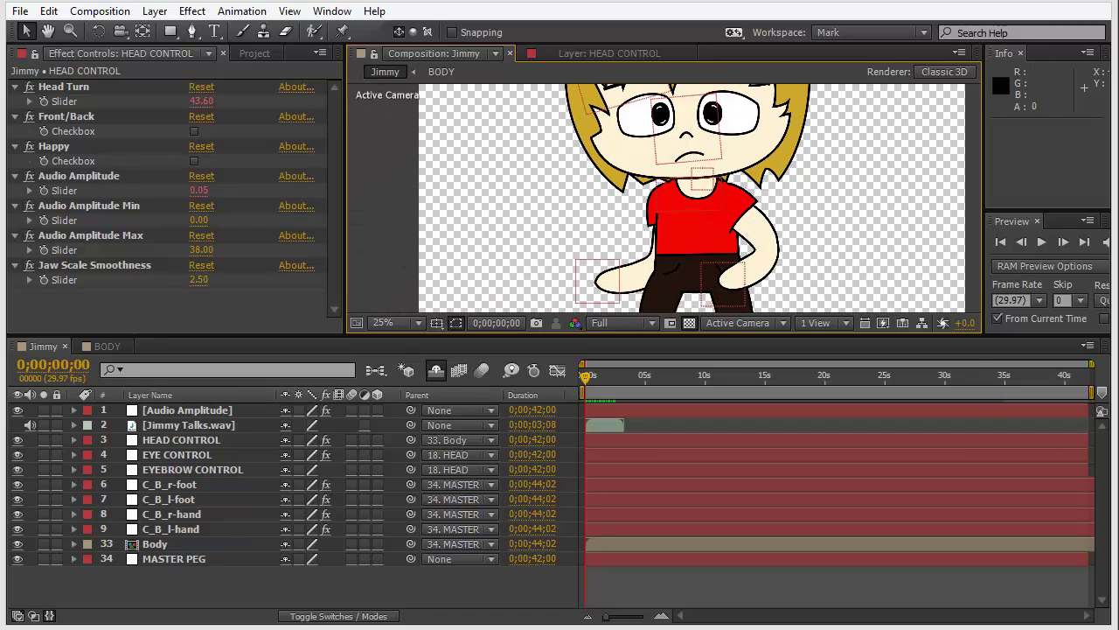